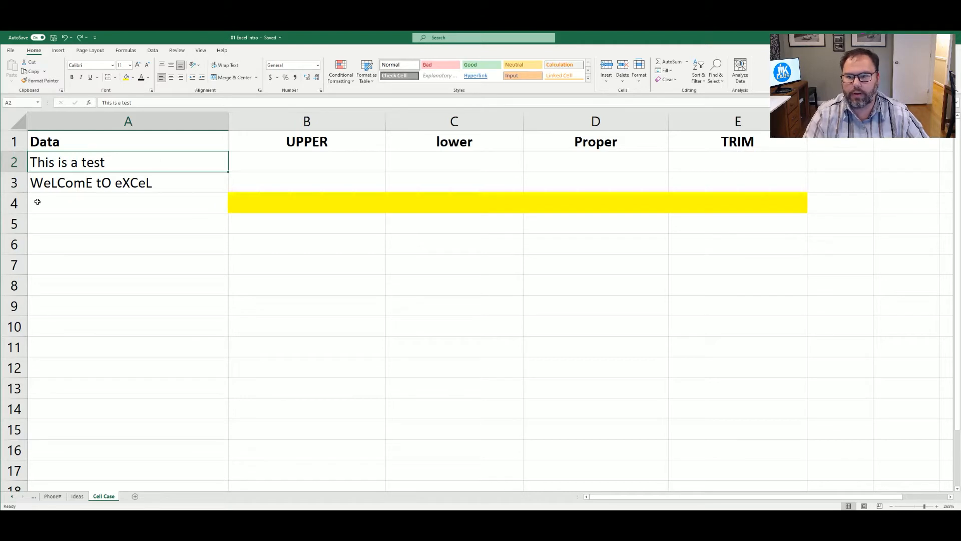
# Enter the formula =UPPER(A2) in cell B2 to convert the first data text to upper case.
pyautogui.click(119, 177)
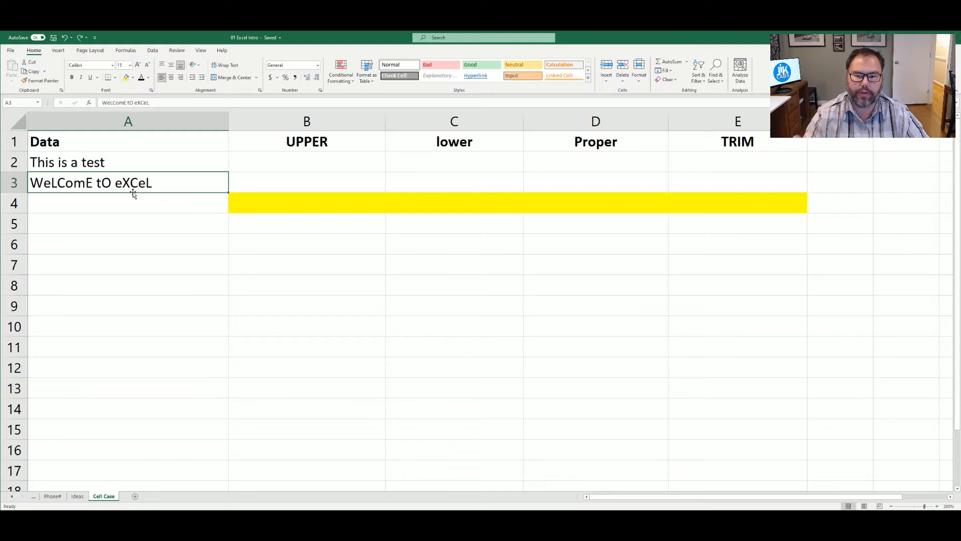
pyautogui.click(272, 159)
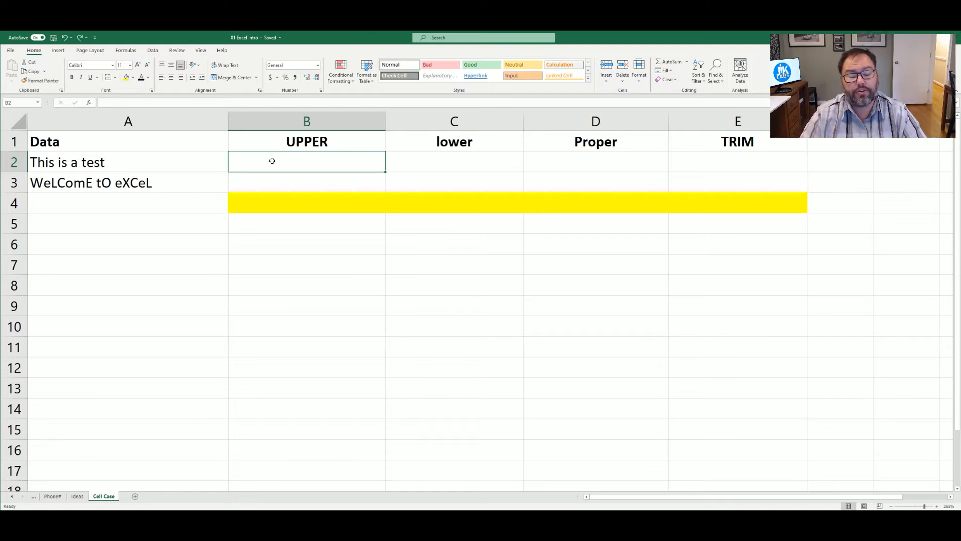
pyautogui.write('=')
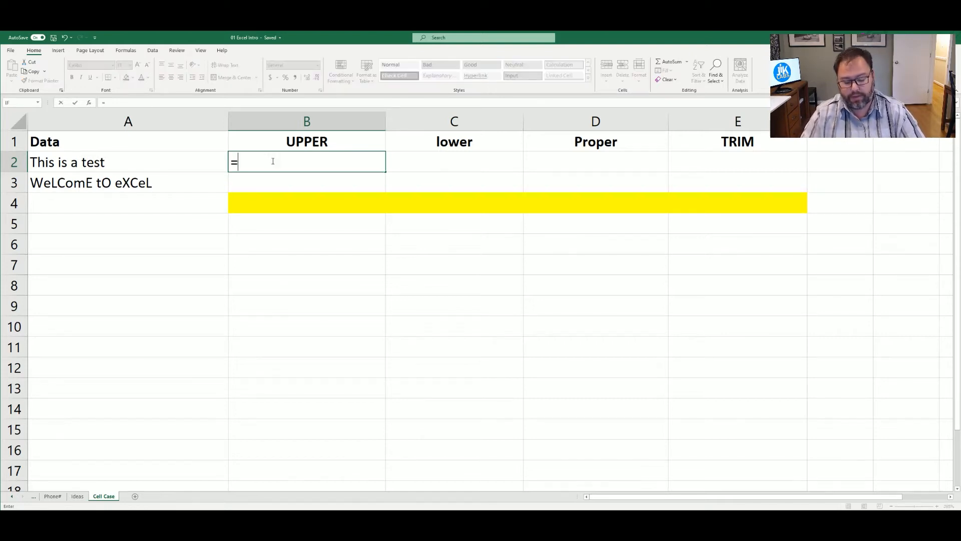
pyautogui.press('Escape')
pyautogui.write('=')
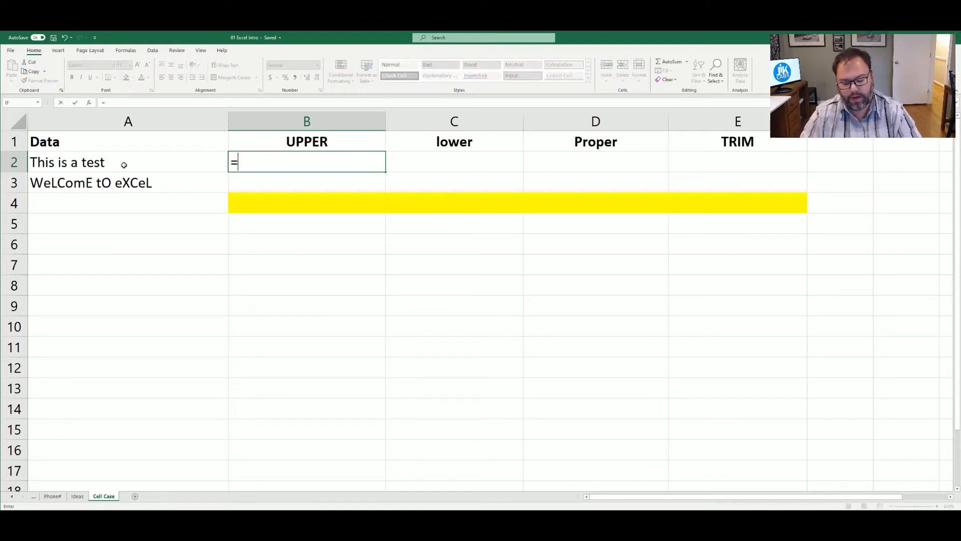
pyautogui.write('upp')
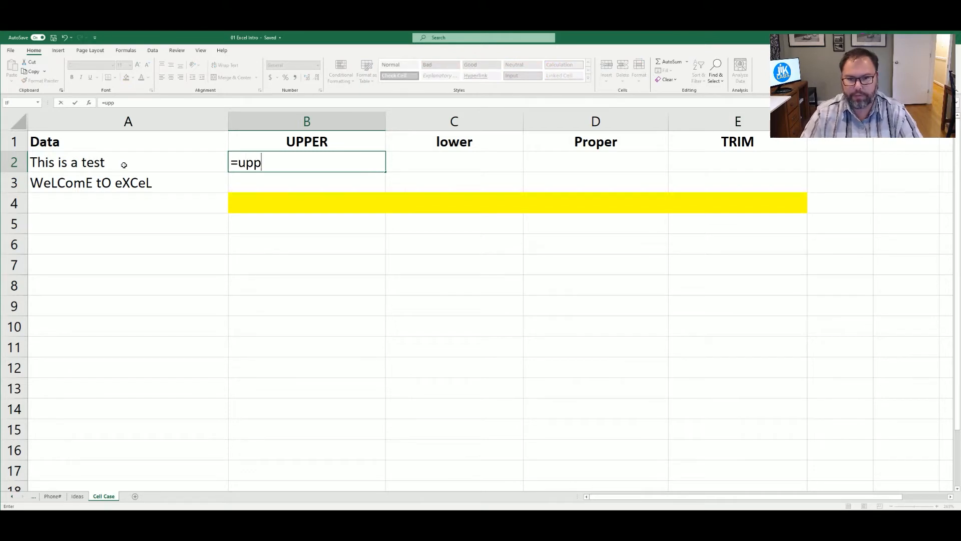
pyautogui.write('er(')
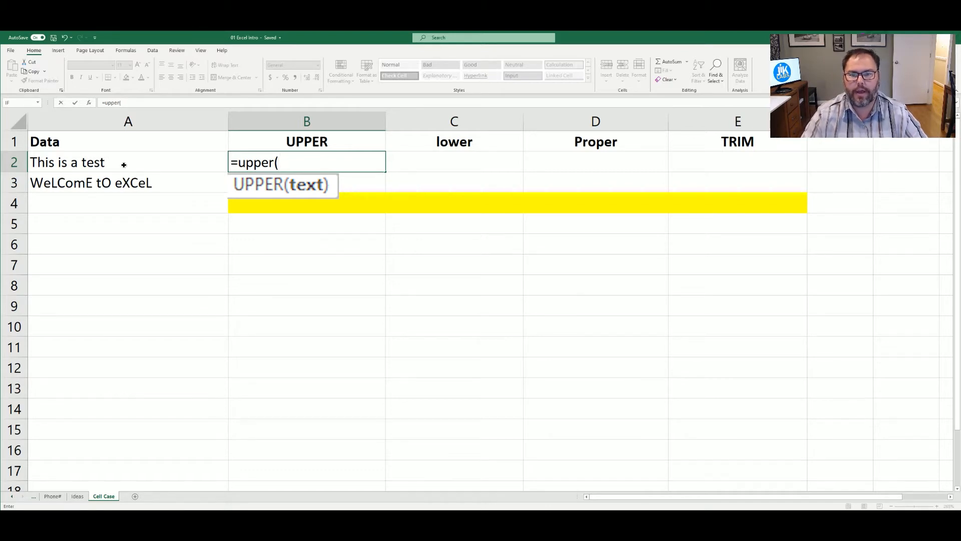
pyautogui.click(124, 165)
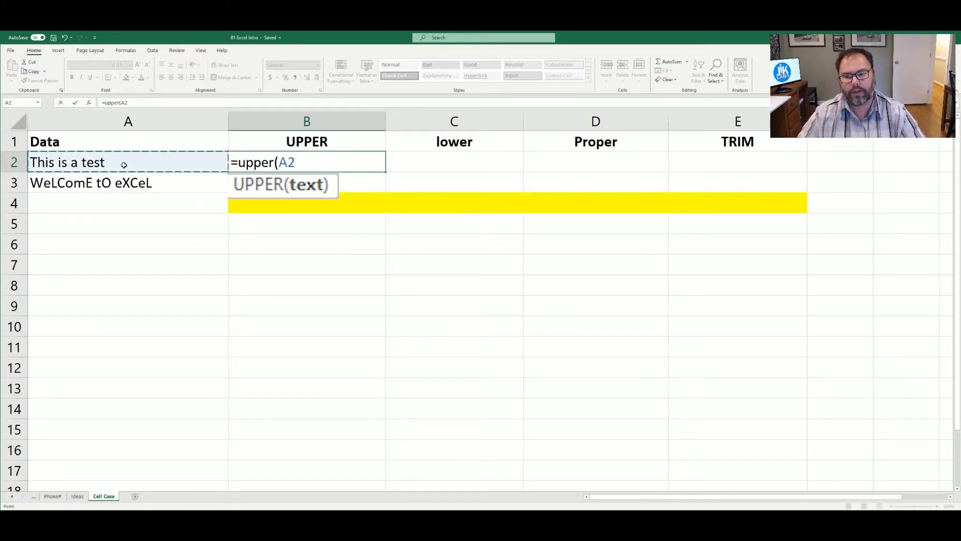
pyautogui.write(')')
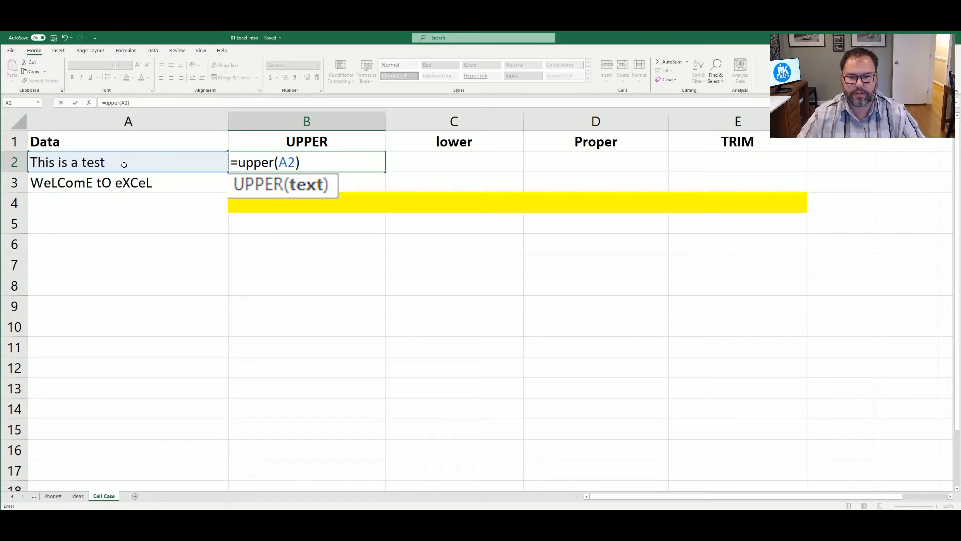
pyautogui.press('Return')
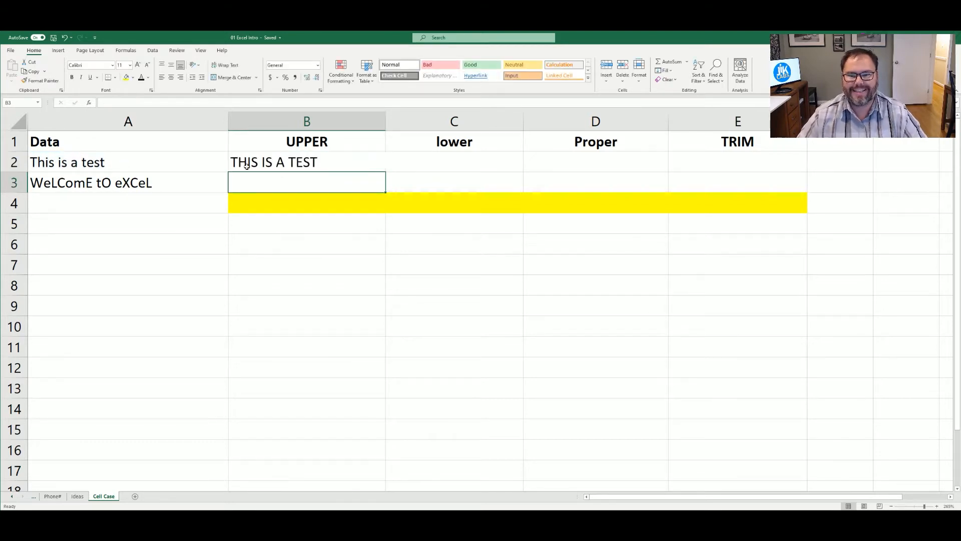
# Fill the UPPER formula from B2 down to B3.
pyautogui.click(338, 164)
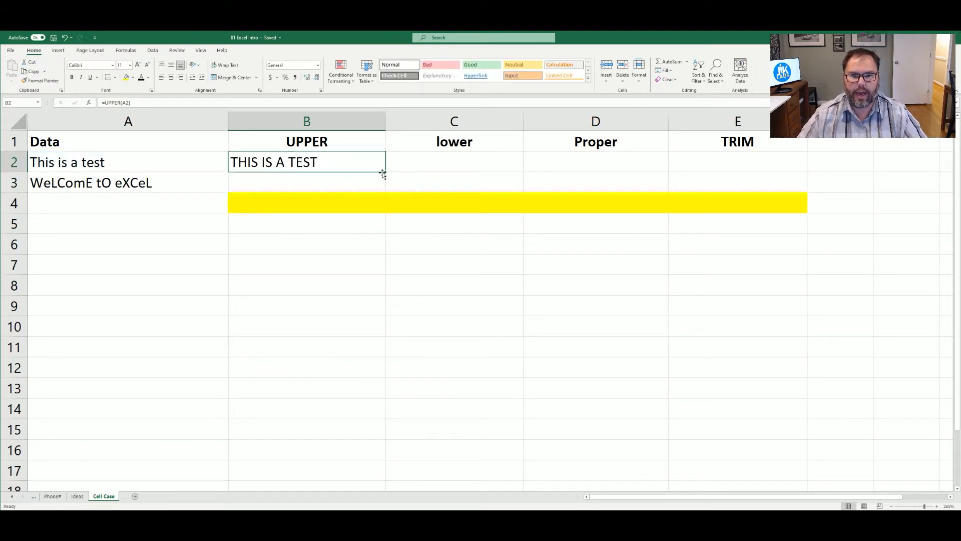
pyautogui.moveTo(383, 172); pyautogui.dragTo(388, 184)
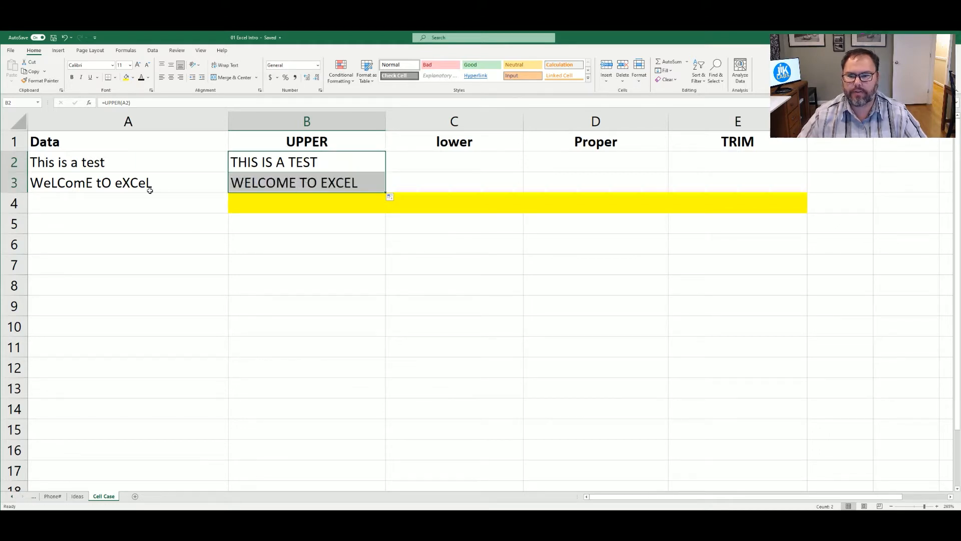
pyautogui.click(269, 180)
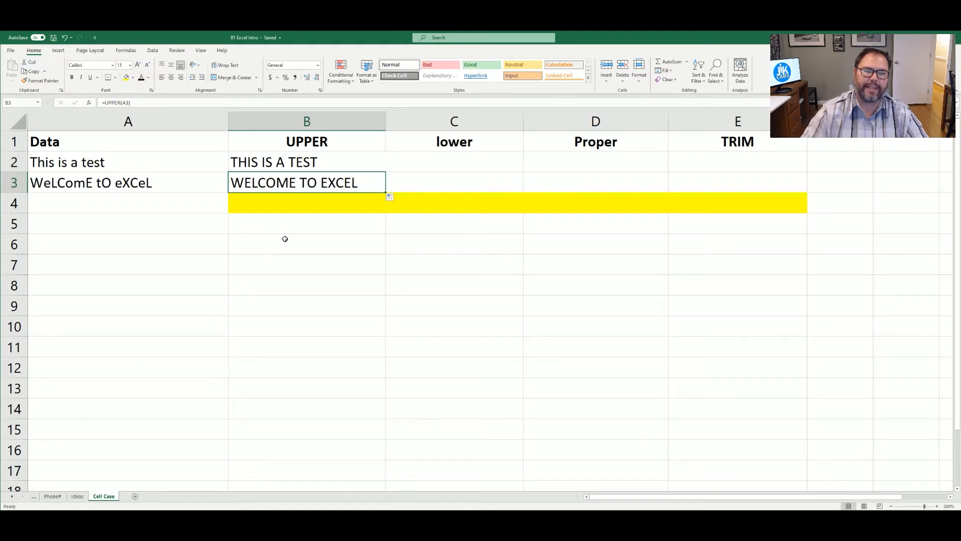
# Enter the formula =LOWER(A2) in cell C2 to convert the first data text to lower case.
pyautogui.click(416, 159)
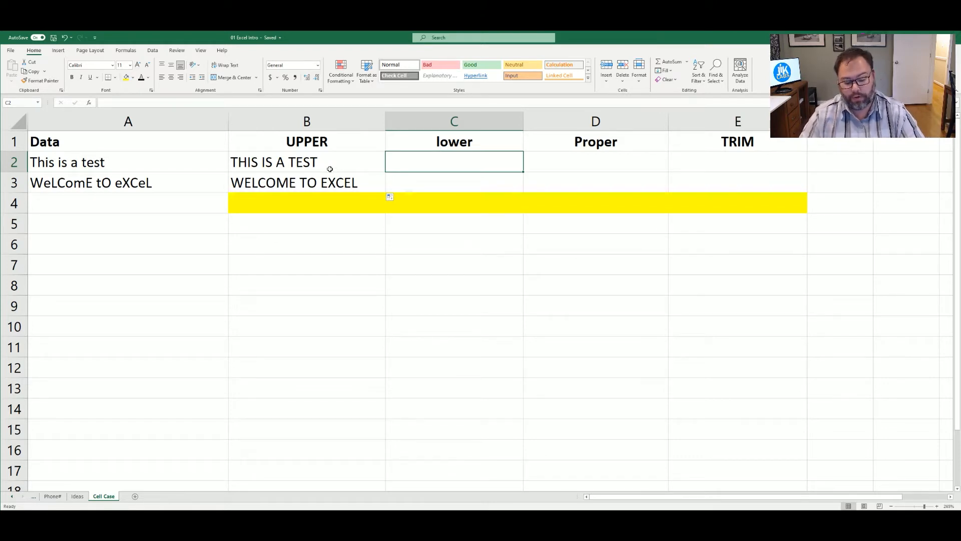
pyautogui.write('=l')
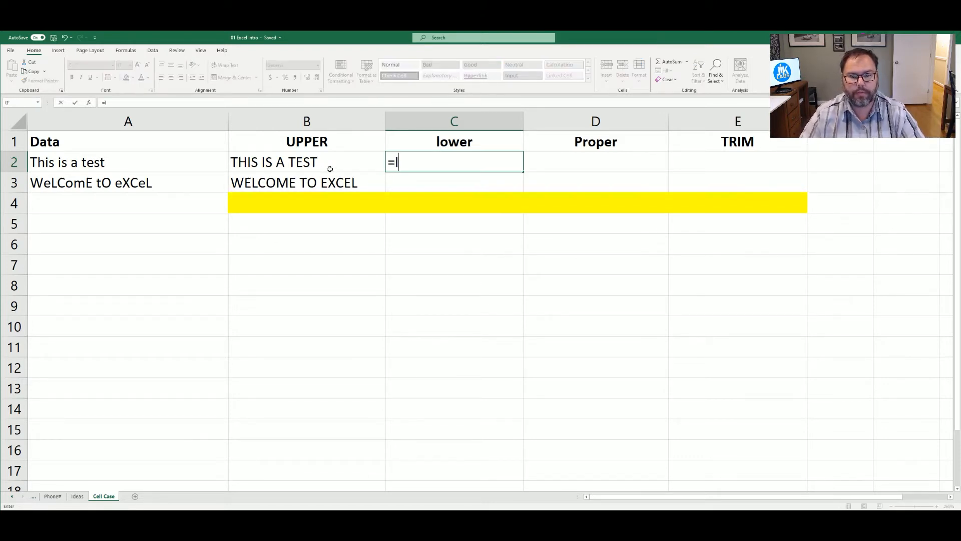
pyautogui.write('ower(')
pyautogui.click(109, 162)
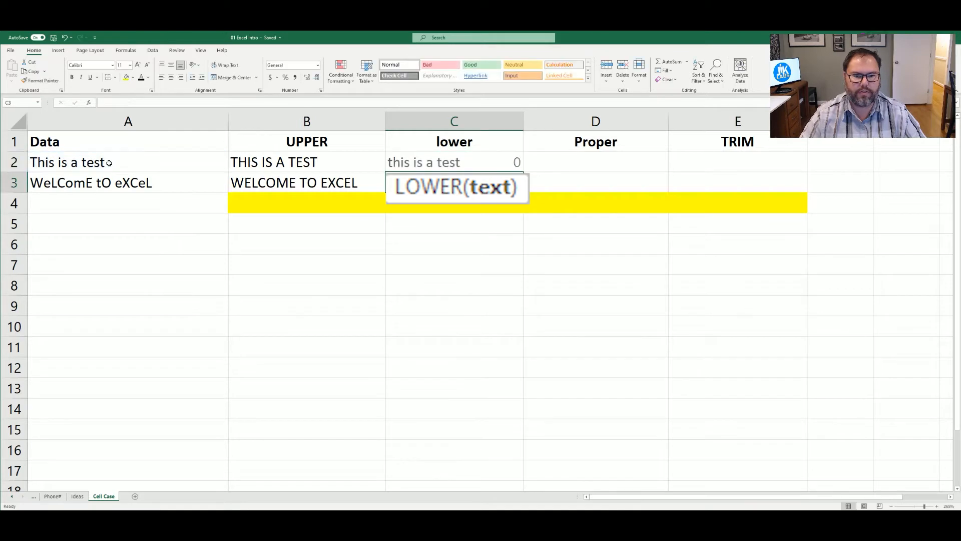
pyautogui.press('Return')
# Copy the LOWER formula from C2 into C3.
pyautogui.click(470, 164)
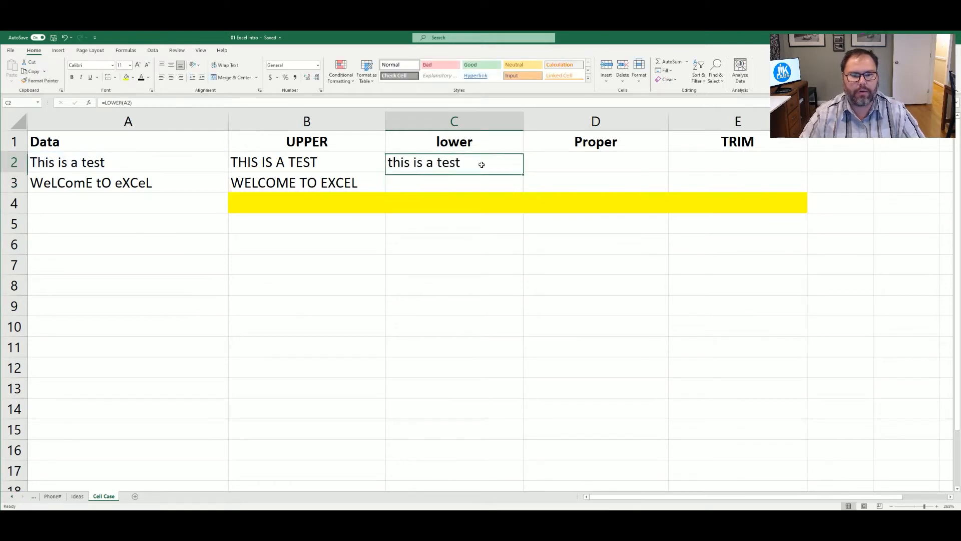
pyautogui.hotkey('ctrl', 'c')
pyautogui.press('Down')
pyautogui.hotkey('ctrl', 'v')
pyautogui.press('Escape')
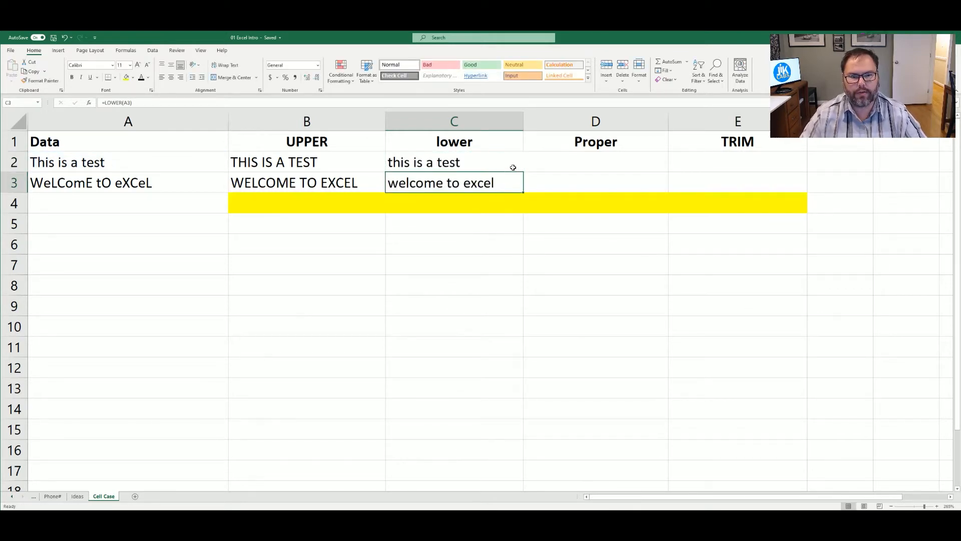
# Enter the formula =PROPER(A2) in cell D2 to capitalize each word of the first data text.
pyautogui.click(543, 165)
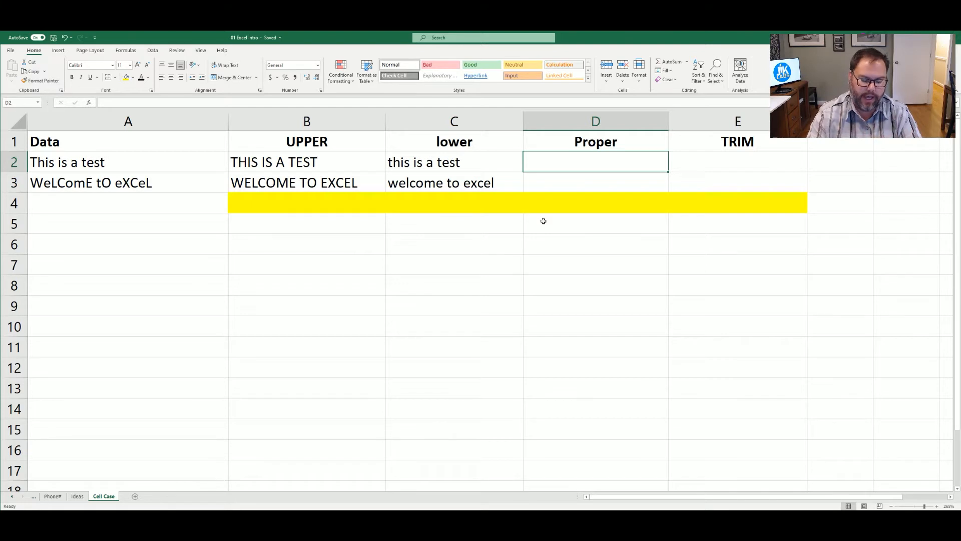
pyautogui.write('=')
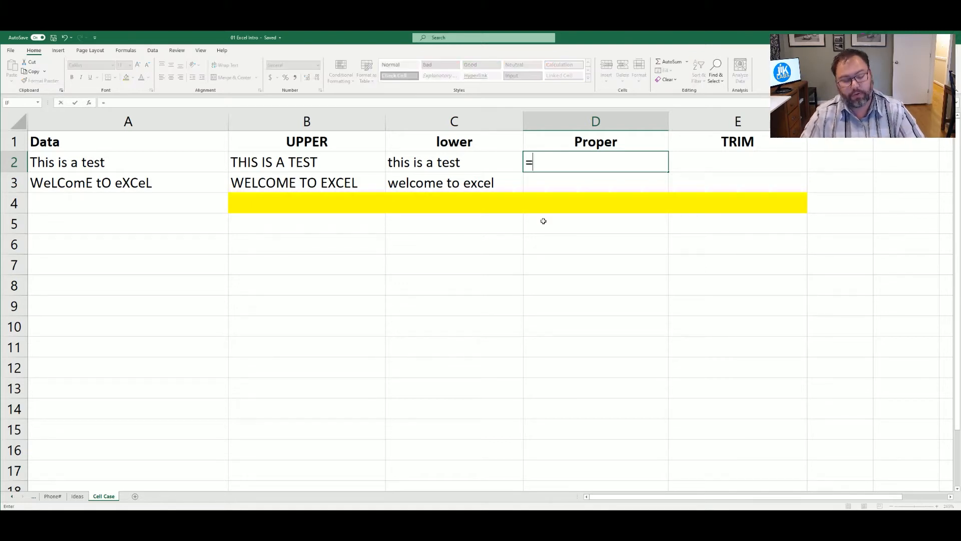
pyautogui.write('pr')
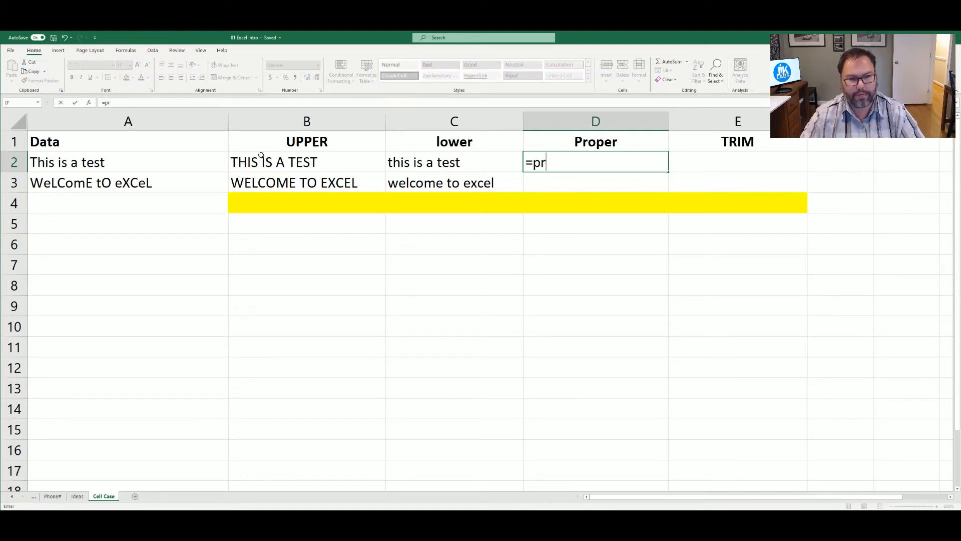
pyautogui.write('oper(')
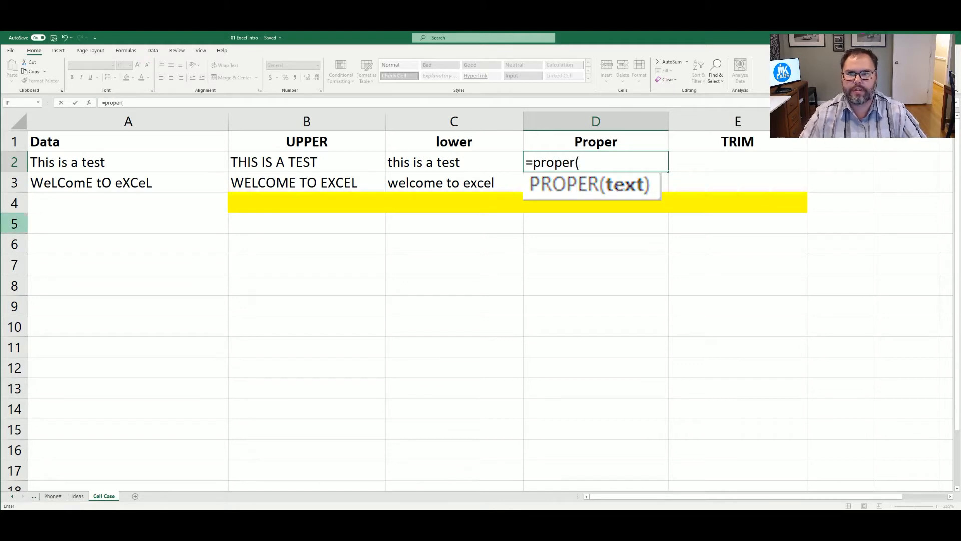
pyautogui.click(62, 169)
pyautogui.write(')')
pyautogui.press('Return')
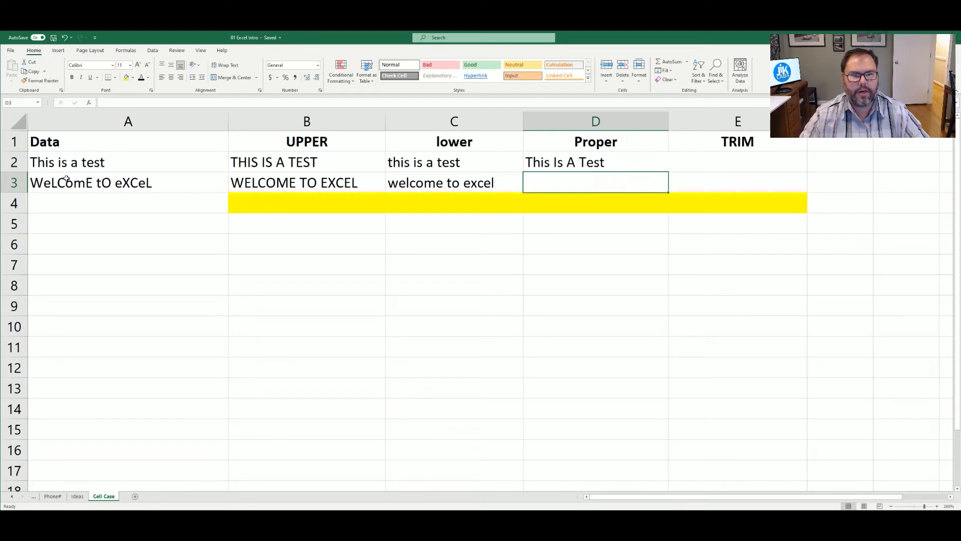
# Fill the PROPER formula from D2 down to D3.
pyautogui.click(610, 162)
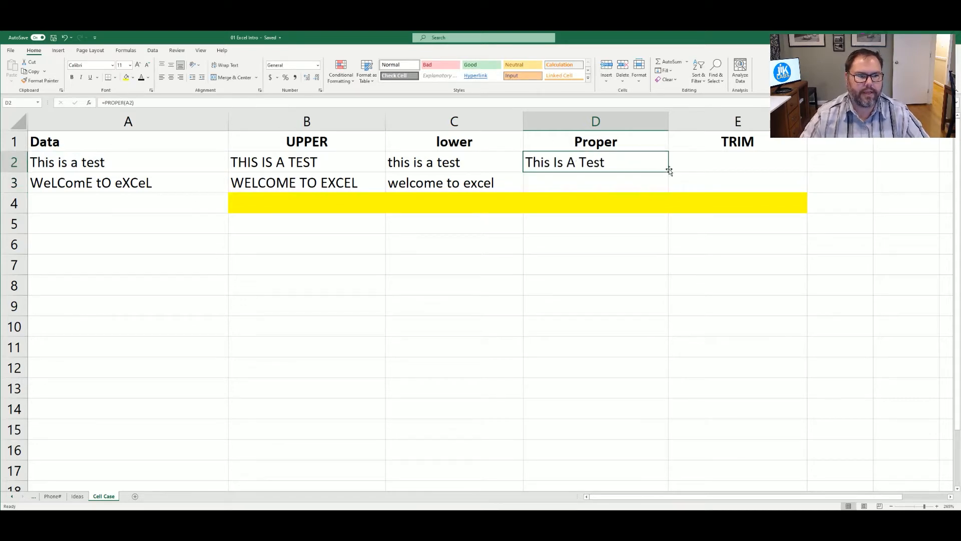
pyautogui.moveTo(668, 171); pyautogui.dragTo(670, 193)
pyautogui.click(576, 183)
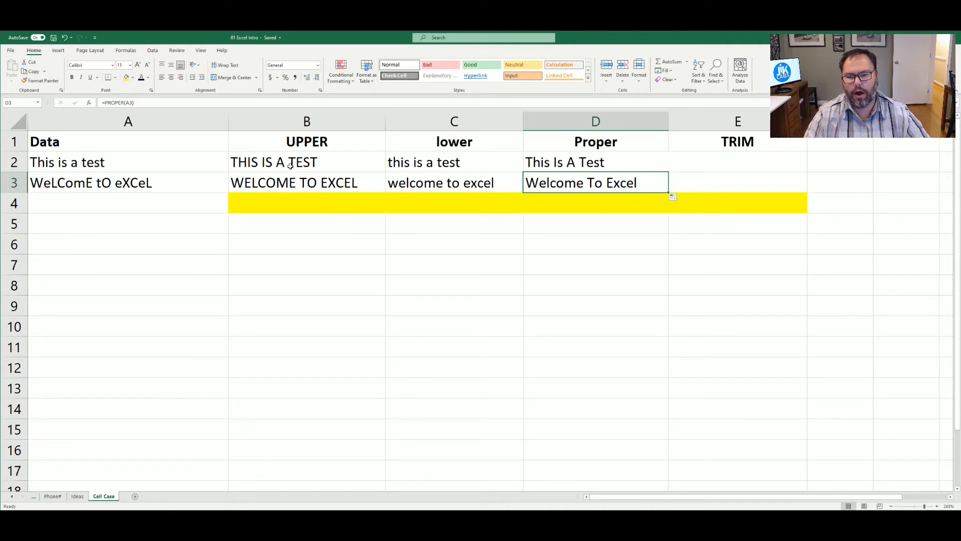
# Make the hidden formula text in the yellow cells B4:D4 readable in black.
pyautogui.click(267, 197)
pyautogui.hotkey('shift', 'Right')
pyautogui.hotkey('shift', 'Right')
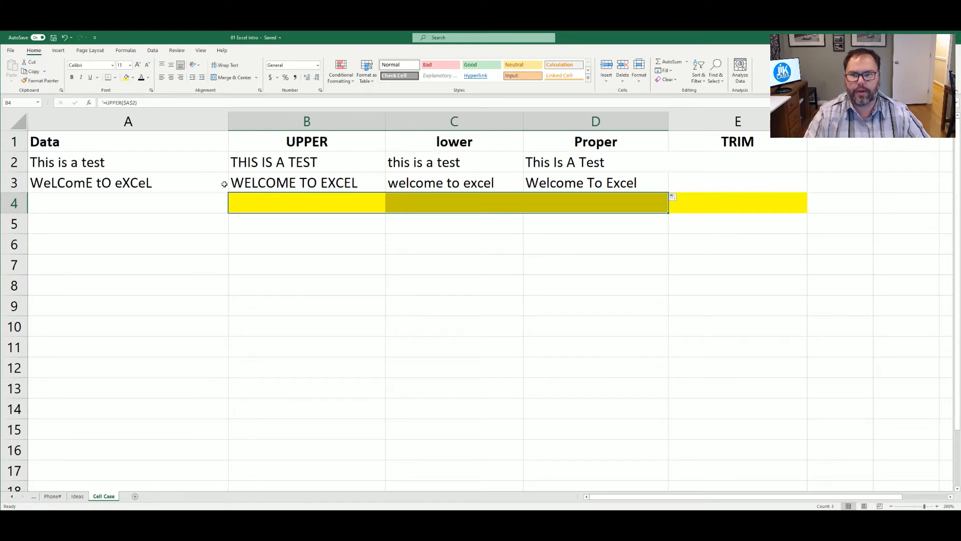
pyautogui.hotkey('ctrl', '`')
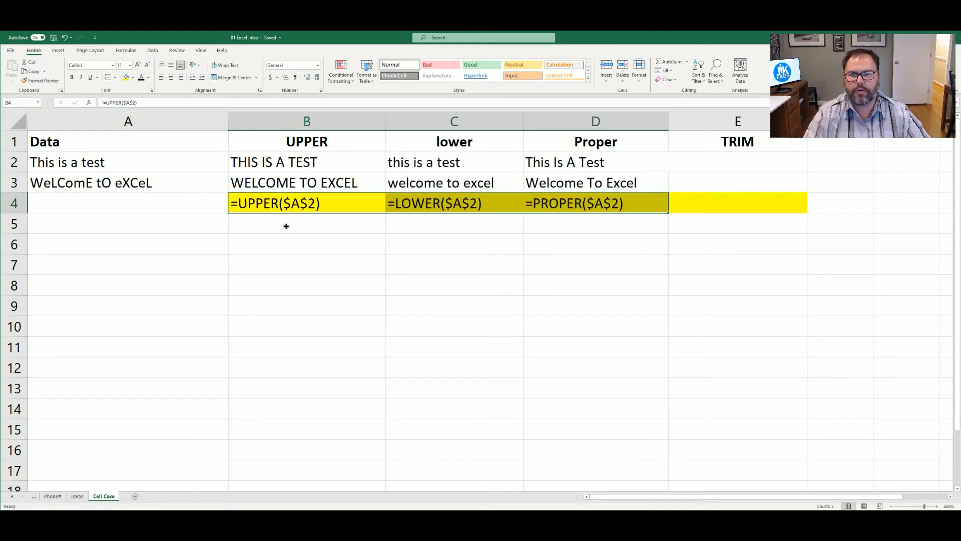
pyautogui.click(285, 225)
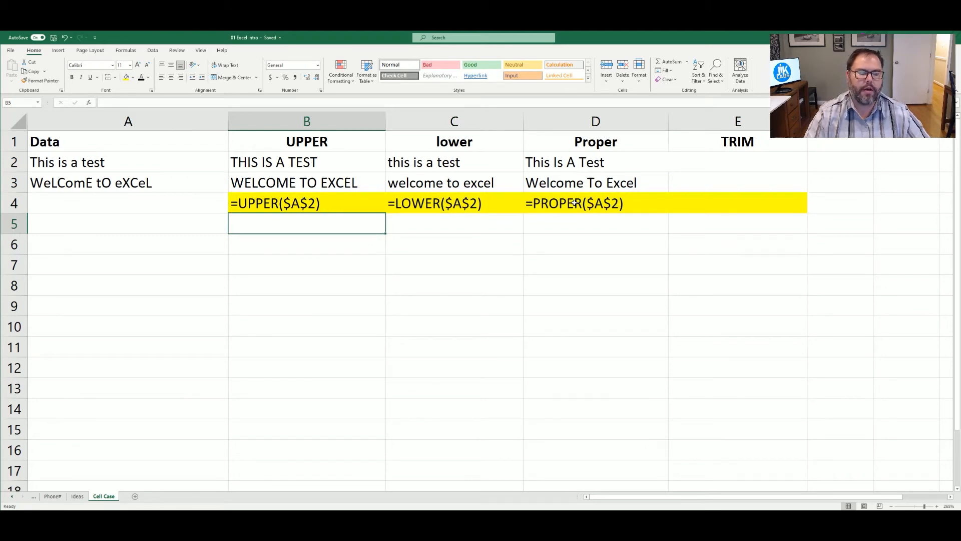
# Examine the source text in A2 and A3, and check A2 for extra spaces after its last word without changing it.
pyautogui.press('Up')
pyautogui.press('Up')
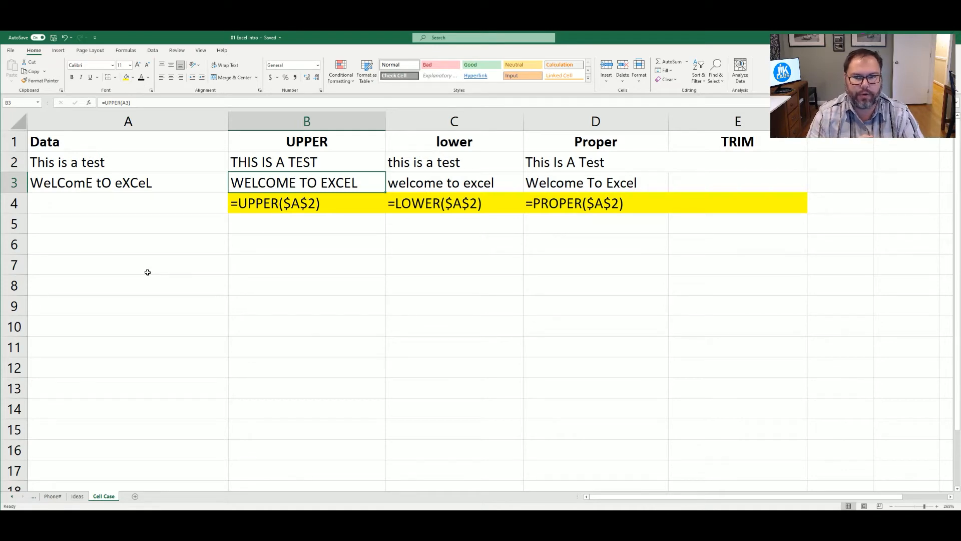
pyautogui.click(84, 170)
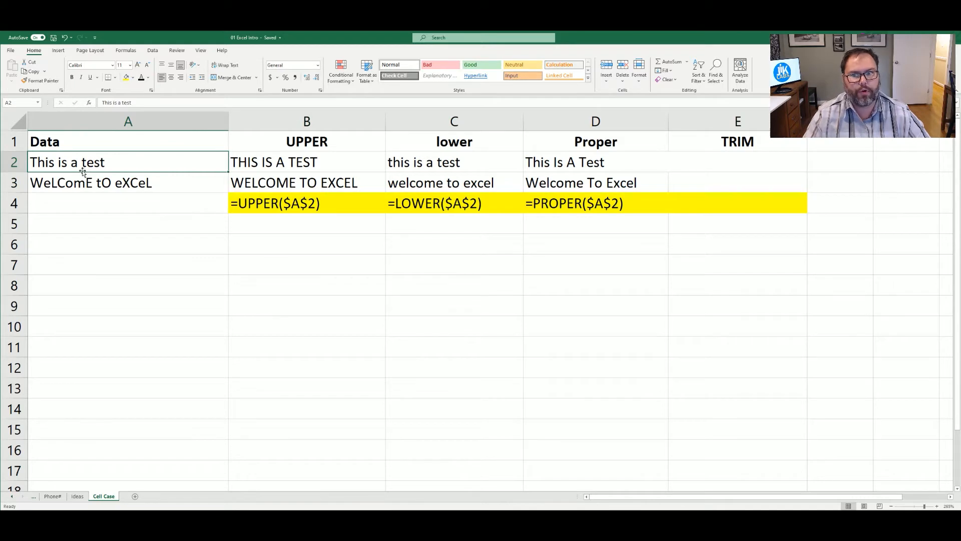
pyautogui.click(60, 184)
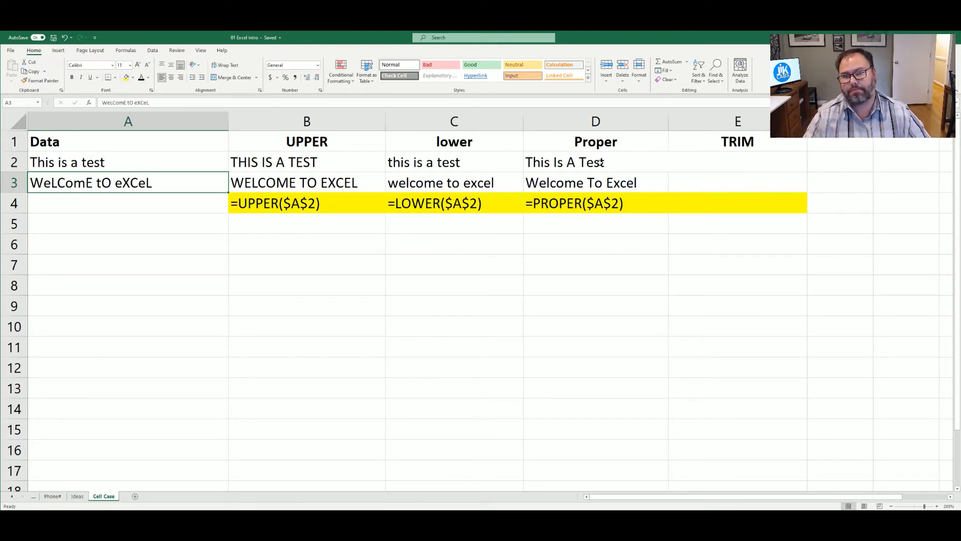
pyautogui.click(51, 169)
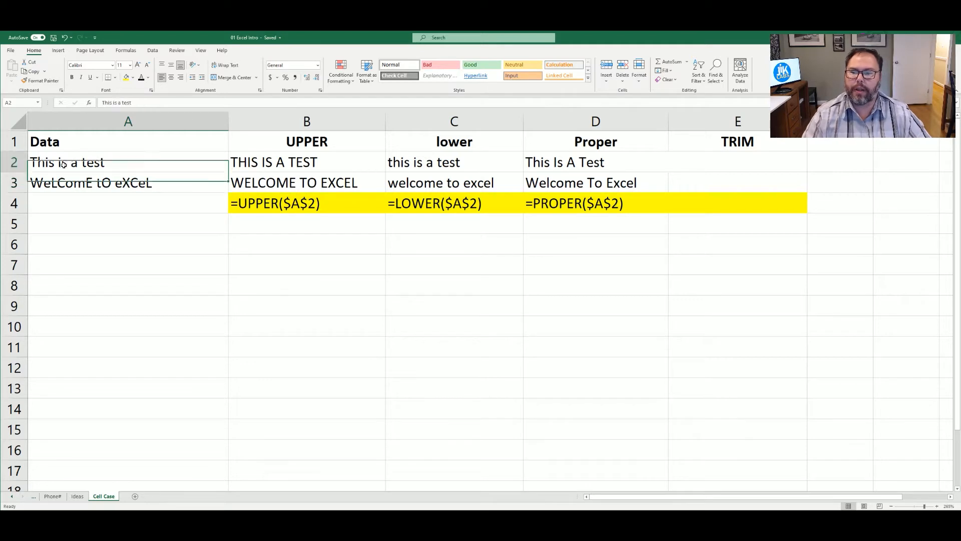
pyautogui.doubleClick(123, 162)
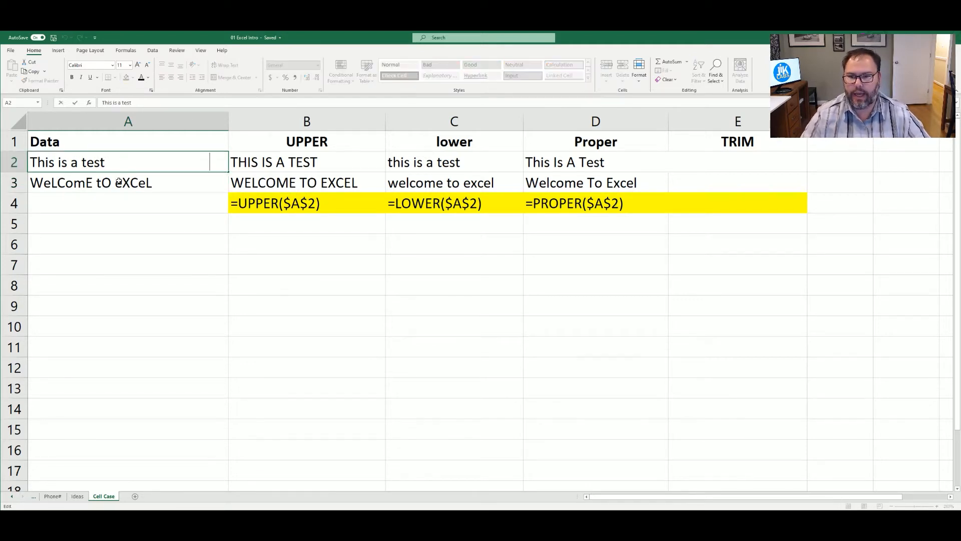
pyautogui.click(209, 158)
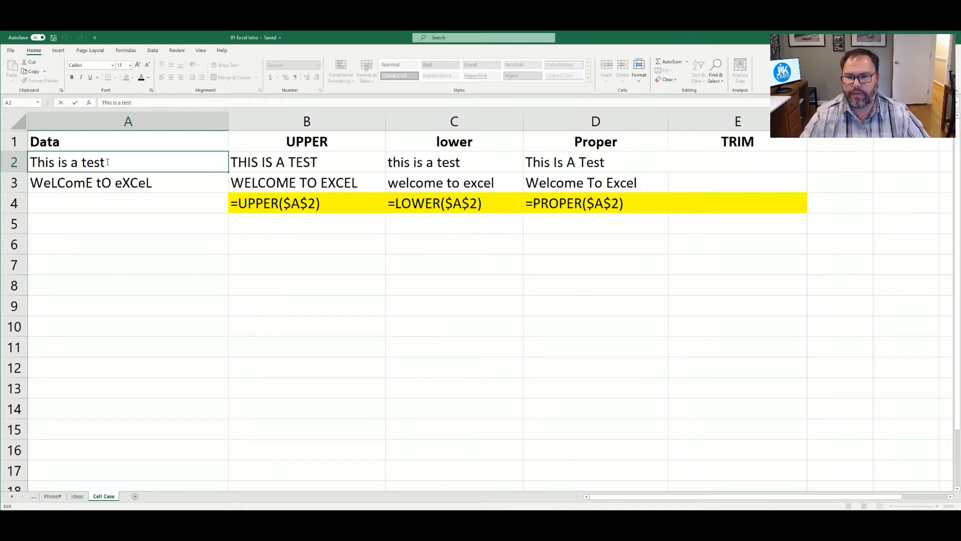
pyautogui.moveTo(109, 162); pyautogui.dragTo(250, 169)
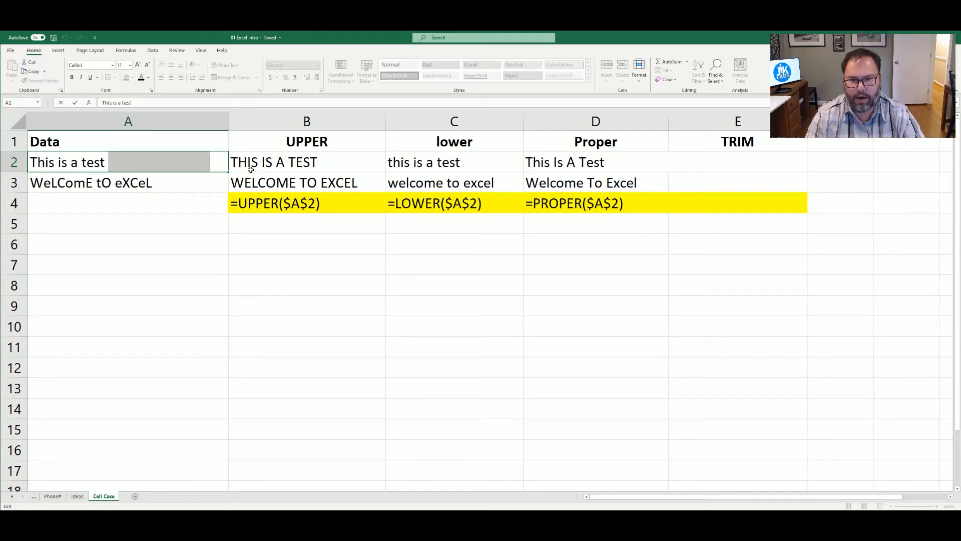
pyautogui.press('Escape')
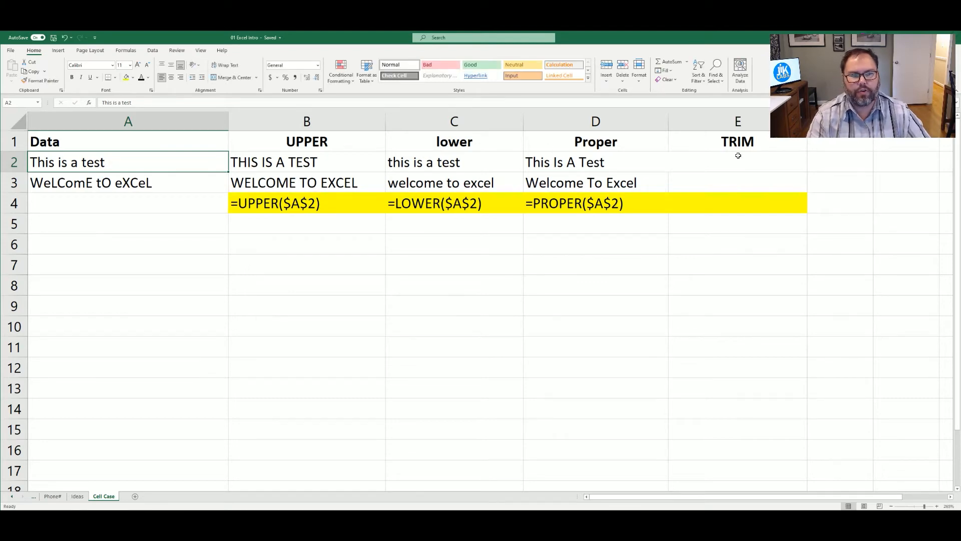
# Enter the formula =TRIM(A2) in cell E2 to remove surplus spaces from the first data text.
pyautogui.click(738, 163)
pyautogui.write('=')
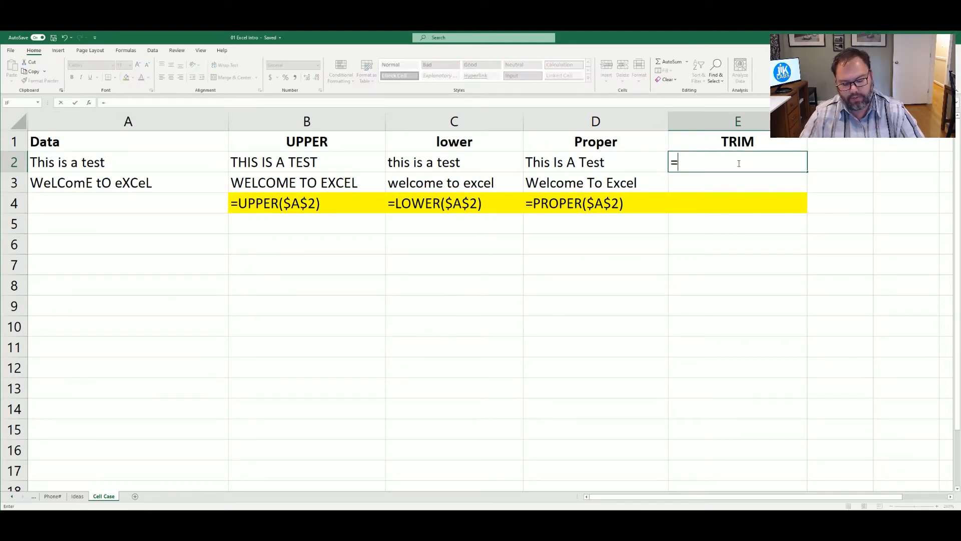
pyautogui.write('trim(')
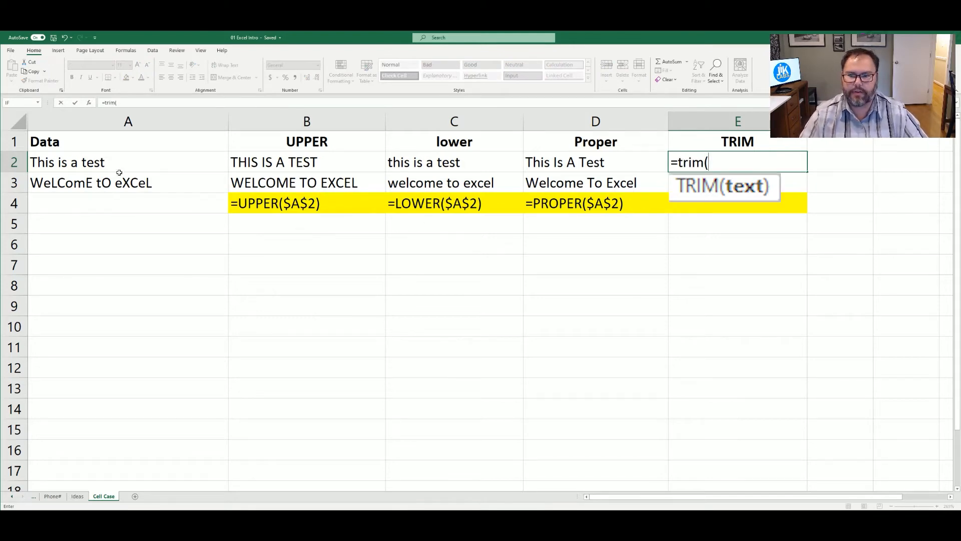
pyautogui.click(94, 157)
pyautogui.write(')')
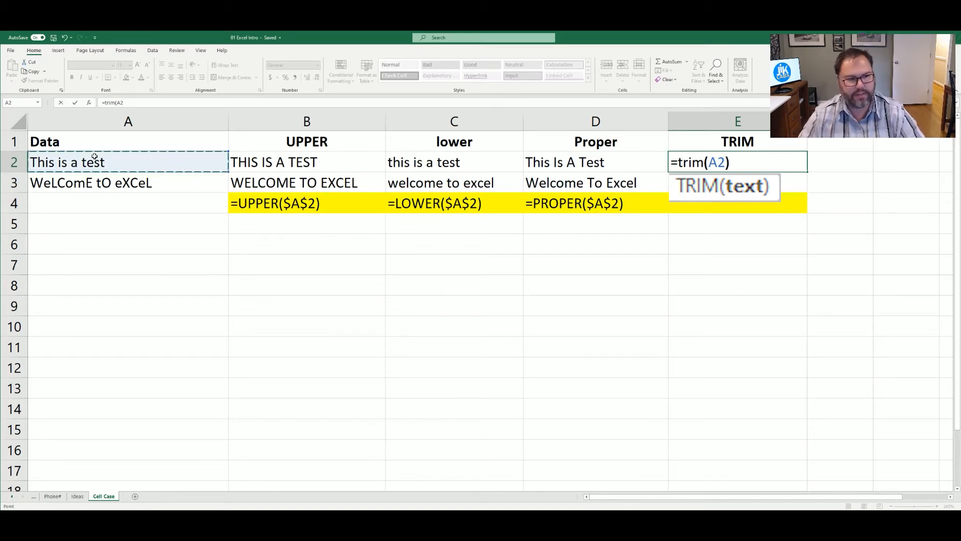
pyautogui.press('Return')
# Copy the TRIM formula from E2 to E3 and make the hidden formula text in yellow cell E4 black.
pyautogui.click(701, 159)
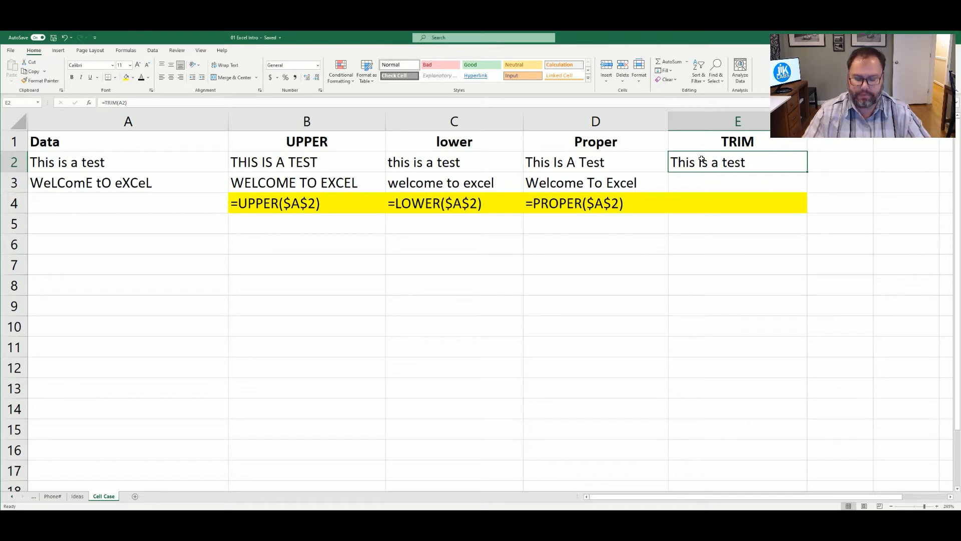
pyautogui.hotkey('ctrl', 'c')
pyautogui.press('Down')
pyautogui.hotkey('ctrl', 'v')
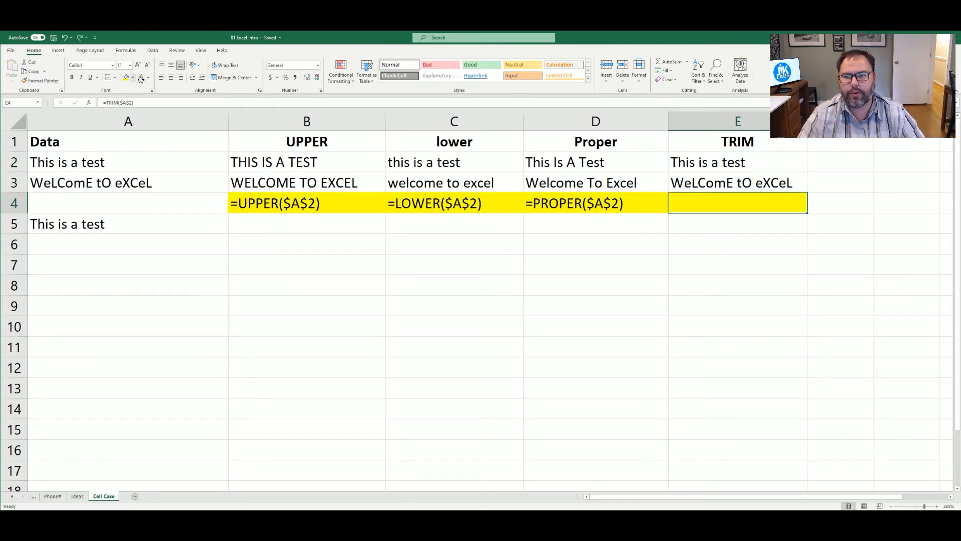
pyautogui.click(140, 77)
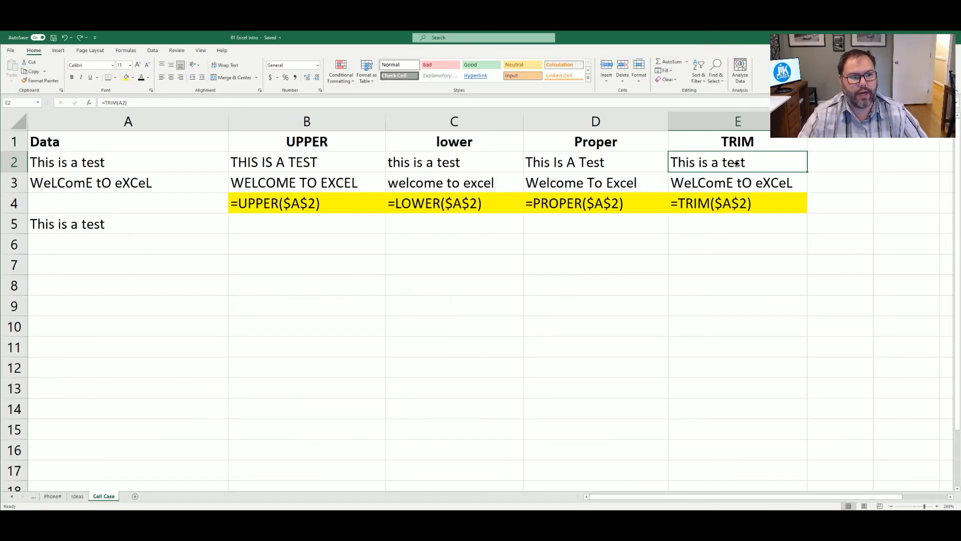
# Check the source text in A3 for extra spaces after its last word without changing it.
pyautogui.click(81, 182)
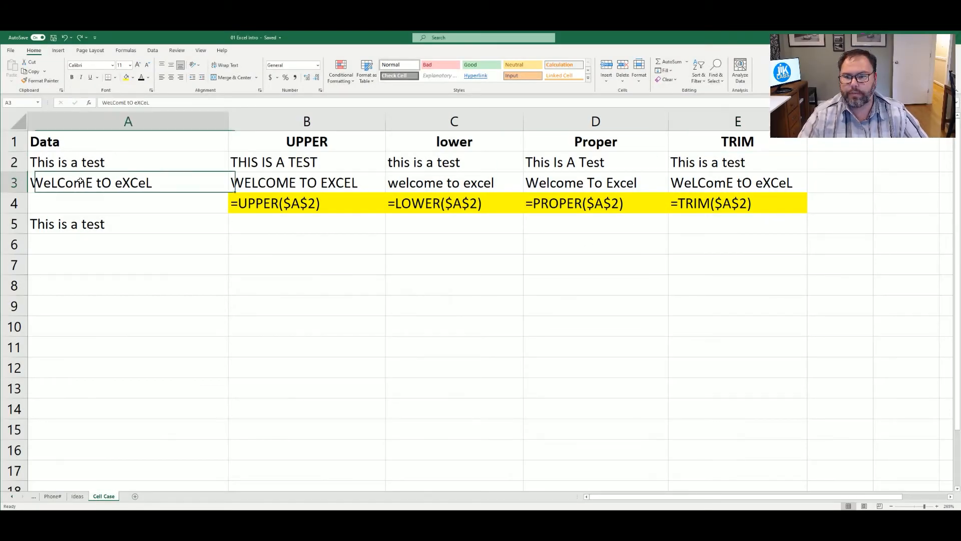
pyautogui.click(170, 102)
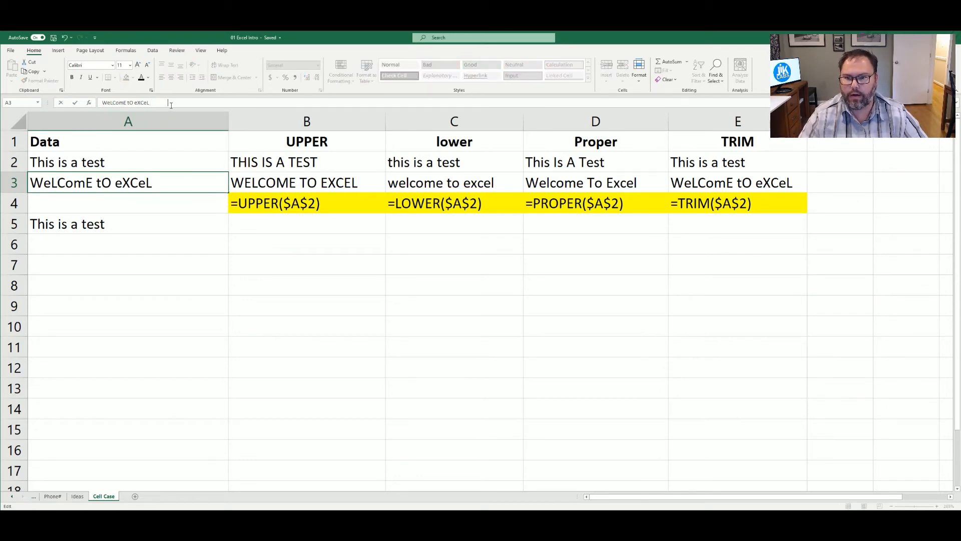
pyautogui.press('Escape')
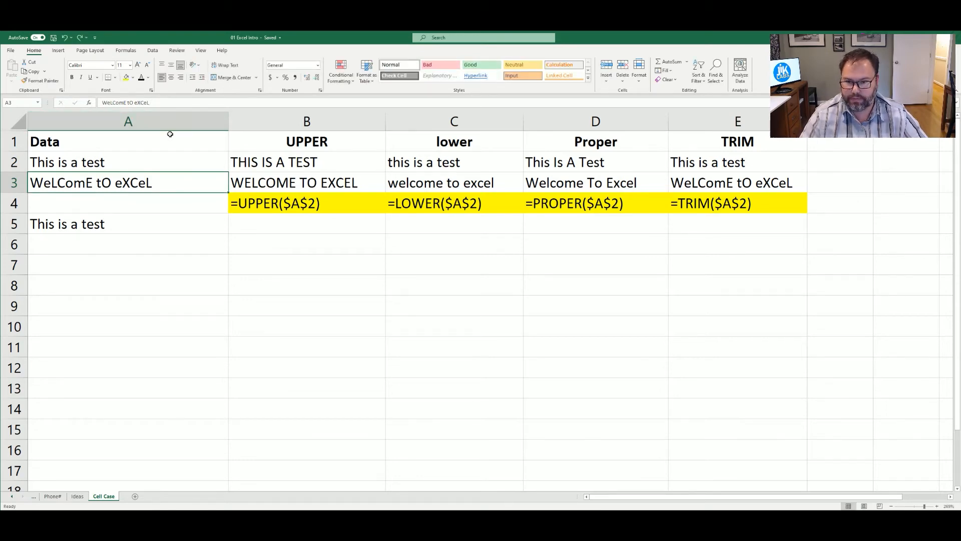
pyautogui.press('F2')
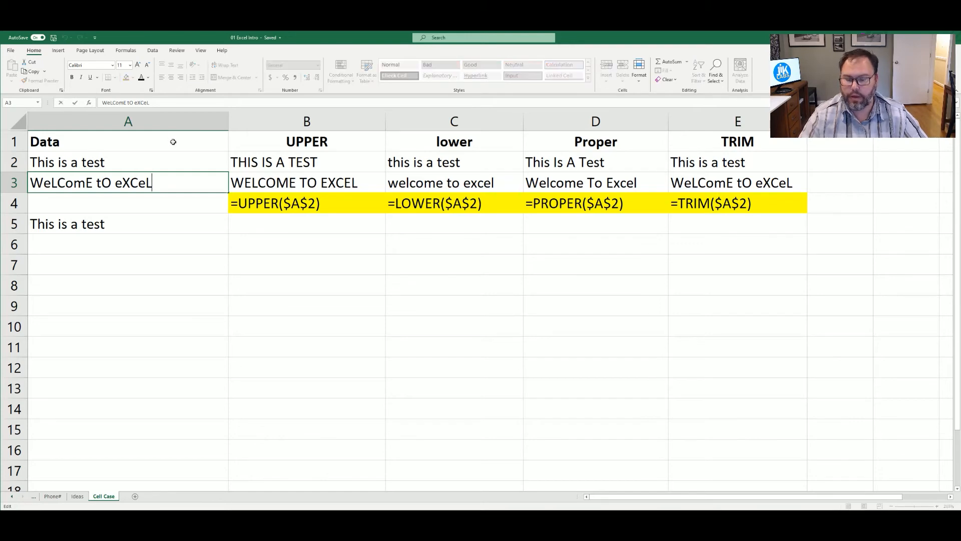
pyautogui.click(195, 175)
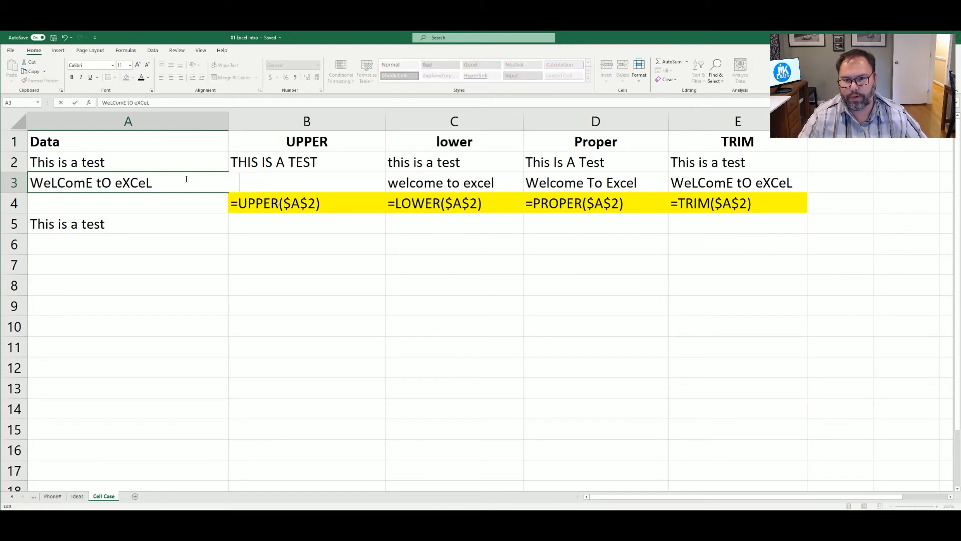
# Enter the nested formula =TRIM(PROPER(A3)) in cell E5 to clean and capitalize the second data text.
pyautogui.click(710, 233)
pyautogui.write('=')
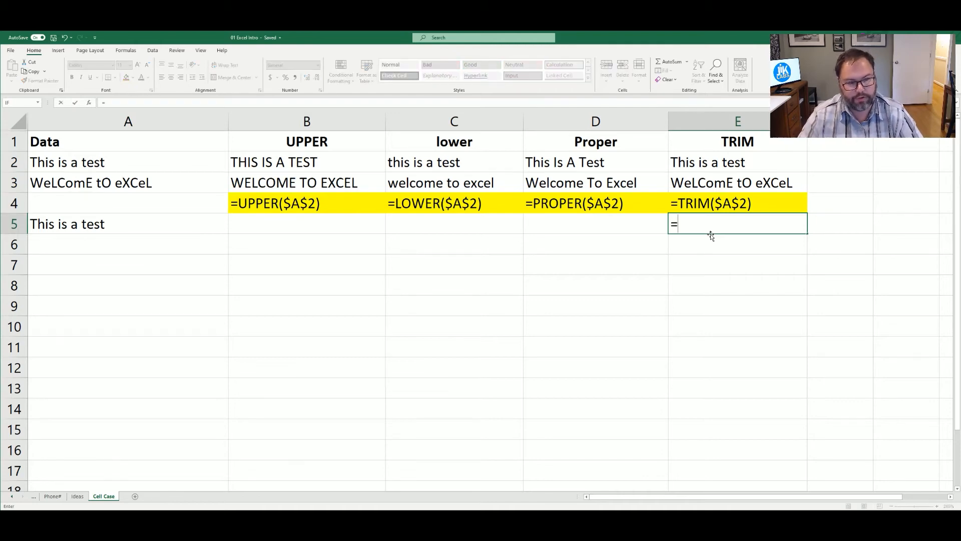
pyautogui.write('trim')
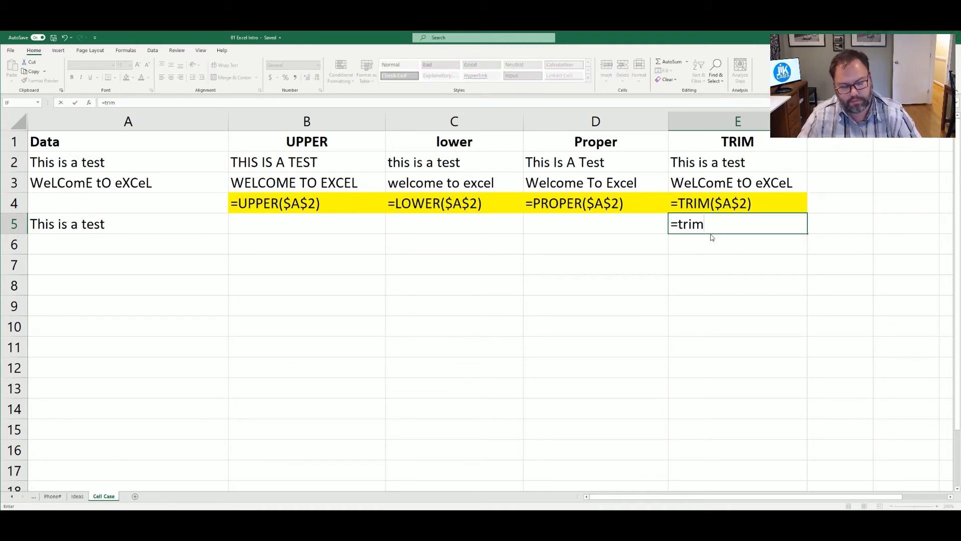
pyautogui.write('(proper(')
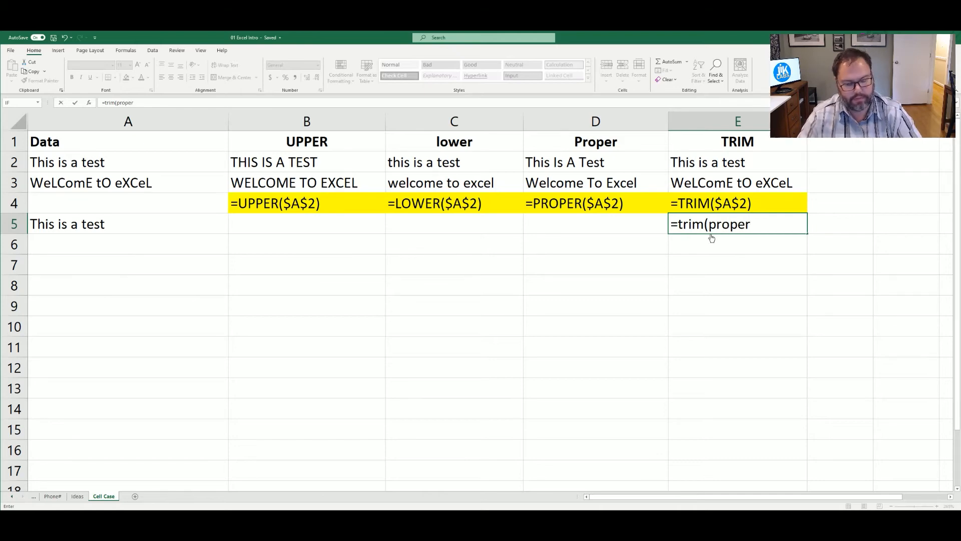
pyautogui.click(113, 181)
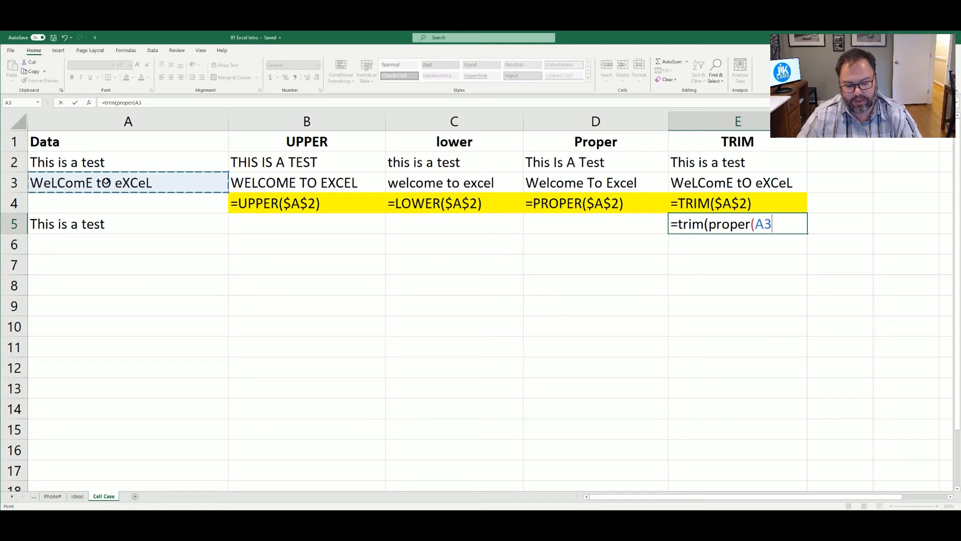
pyautogui.write(')')
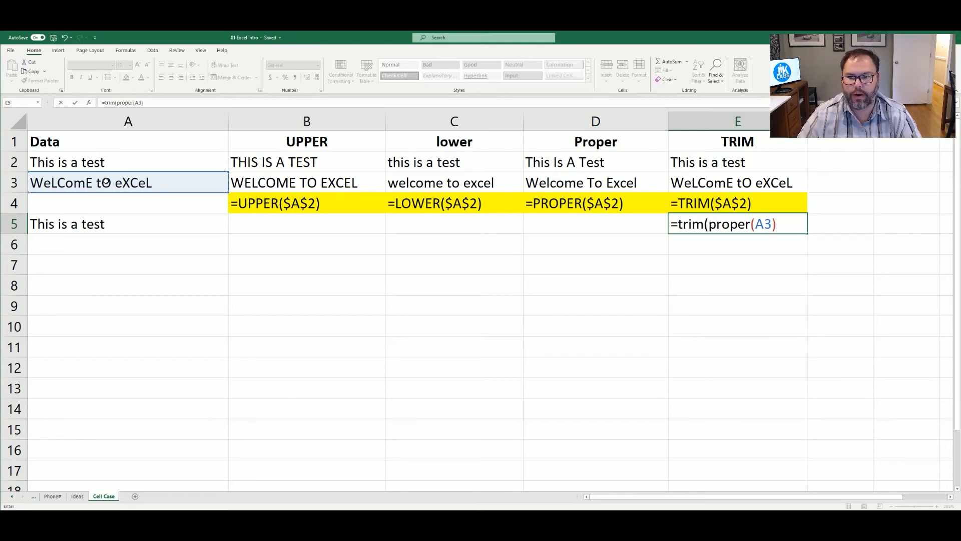
pyautogui.write(')')
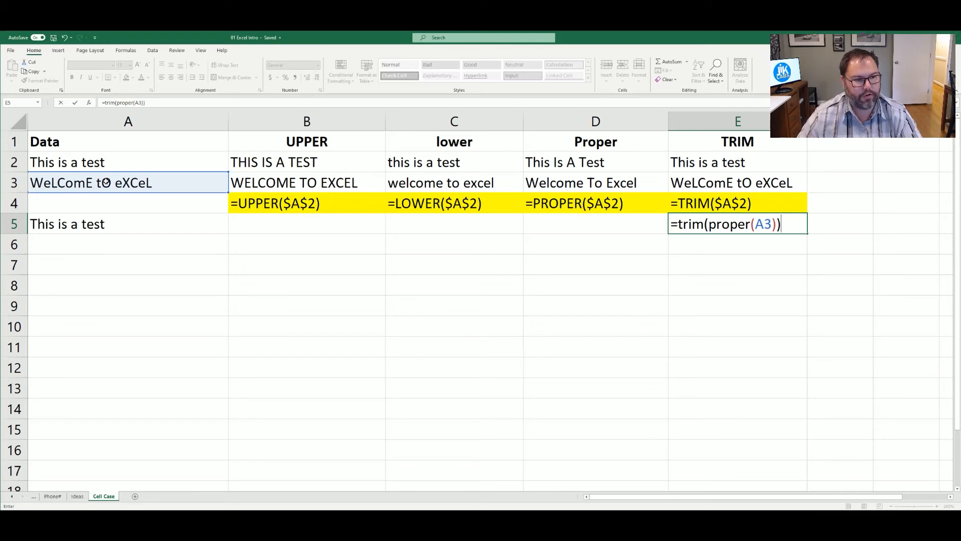
pyautogui.press('Return')
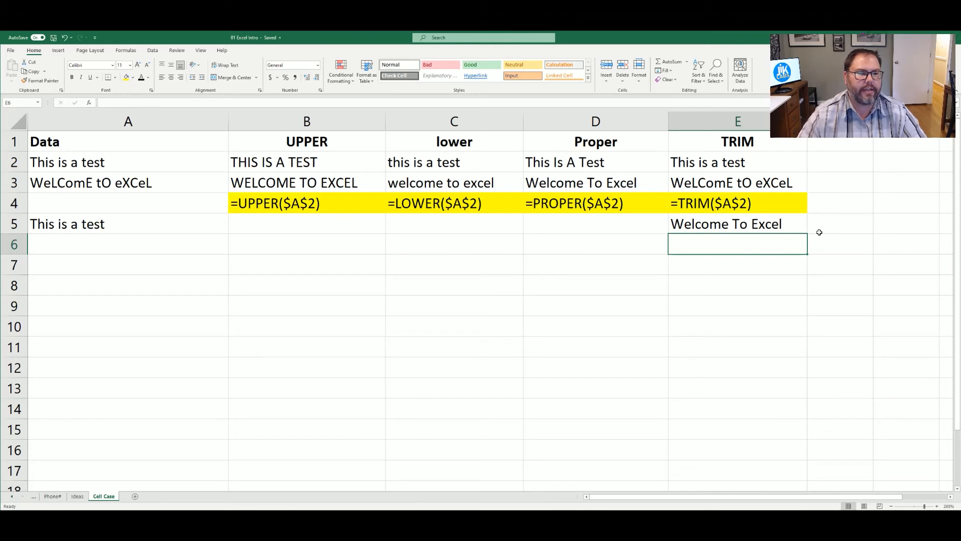
# Insert a blank row above the yellow formula row 4.
pyautogui.click(45, 200)
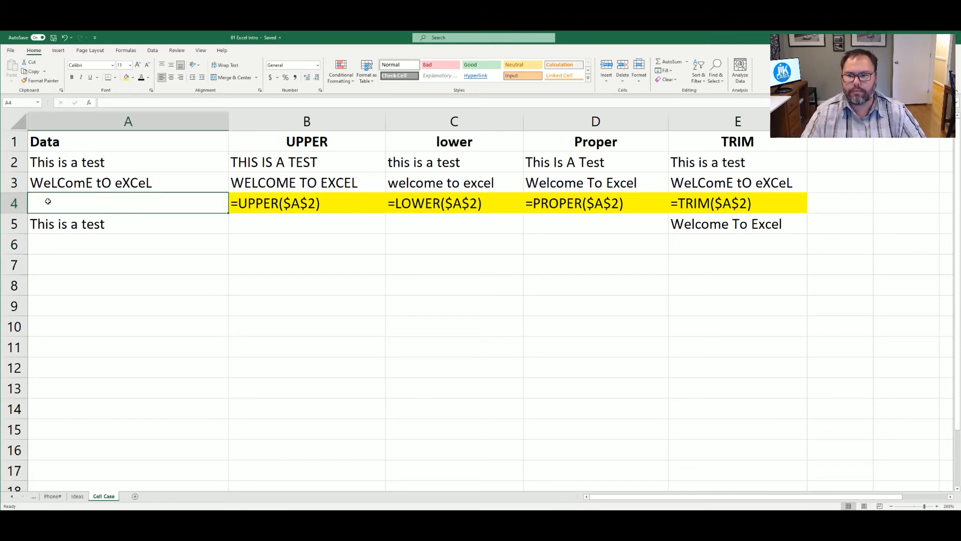
pyautogui.click(15, 203)
pyautogui.hotkey('ctrl', 'shift', '+')
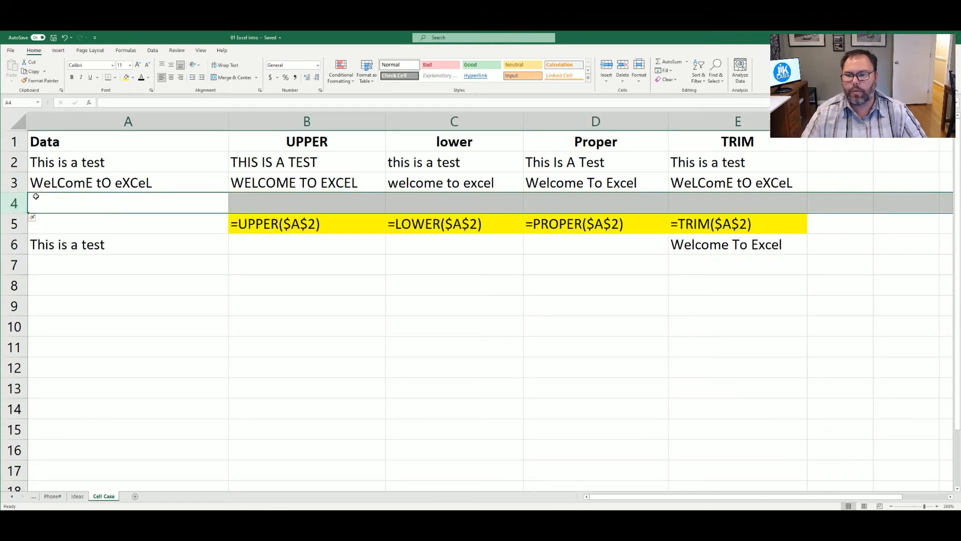
# Enter "This is another test" in A4 with several extra spaces around "is" and after the last word.
pyautogui.click(50, 204)
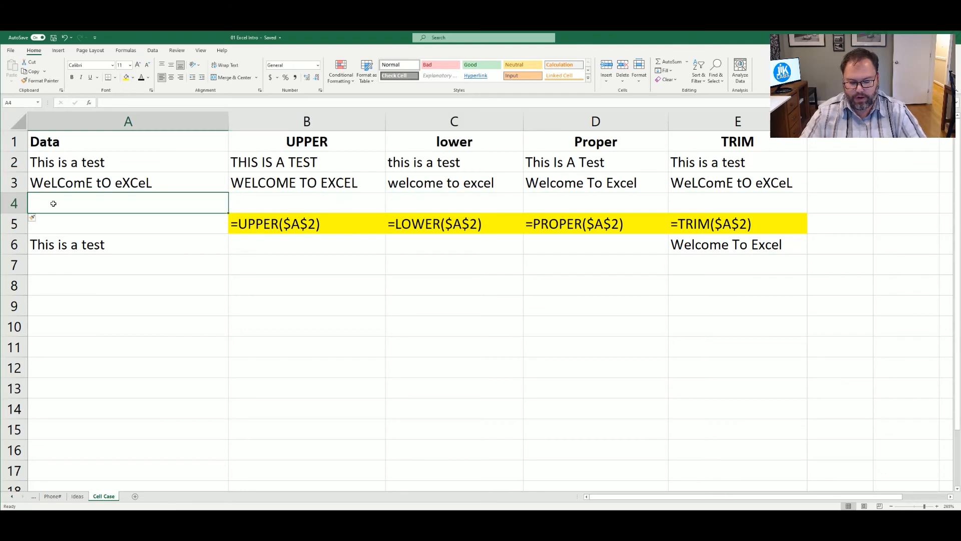
pyautogui.write('This ')
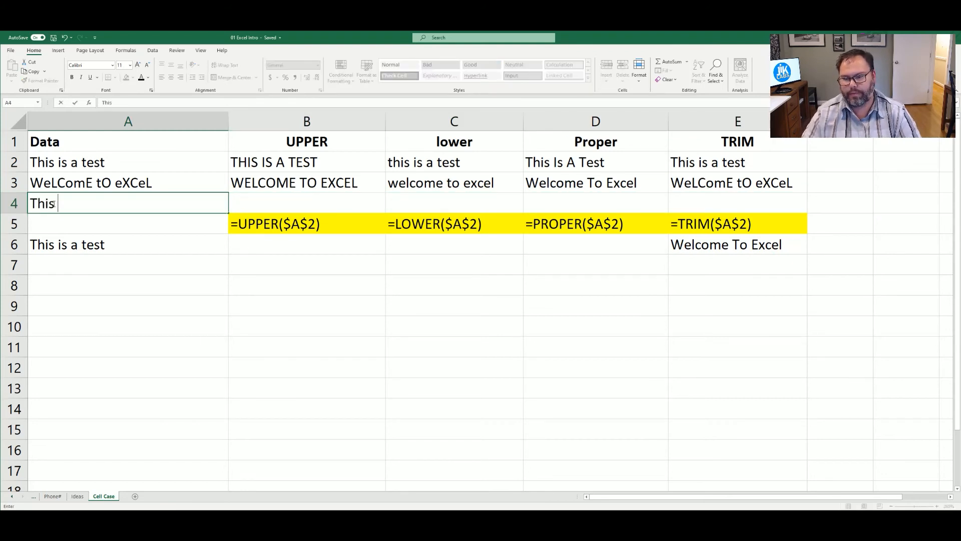
pyautogui.write('  is   a')
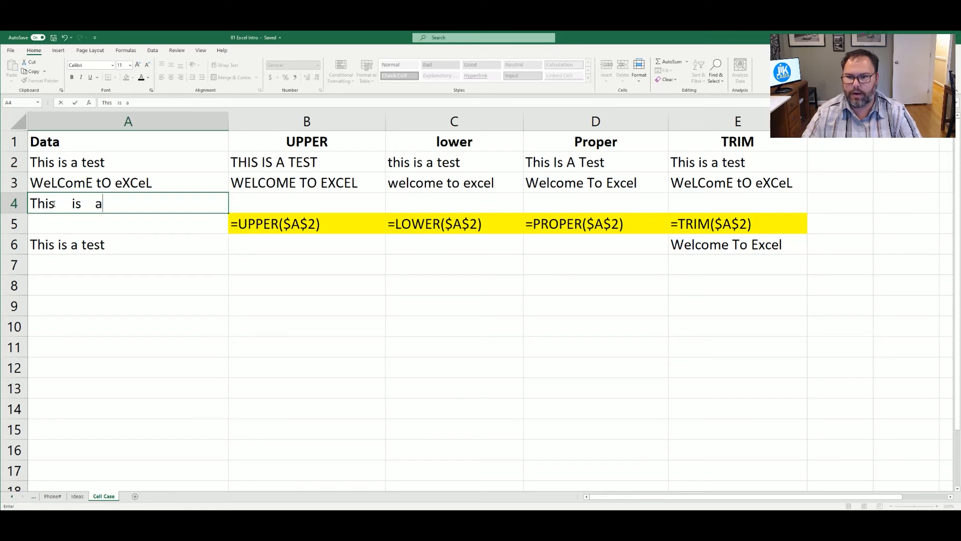
pyautogui.write('nother test')
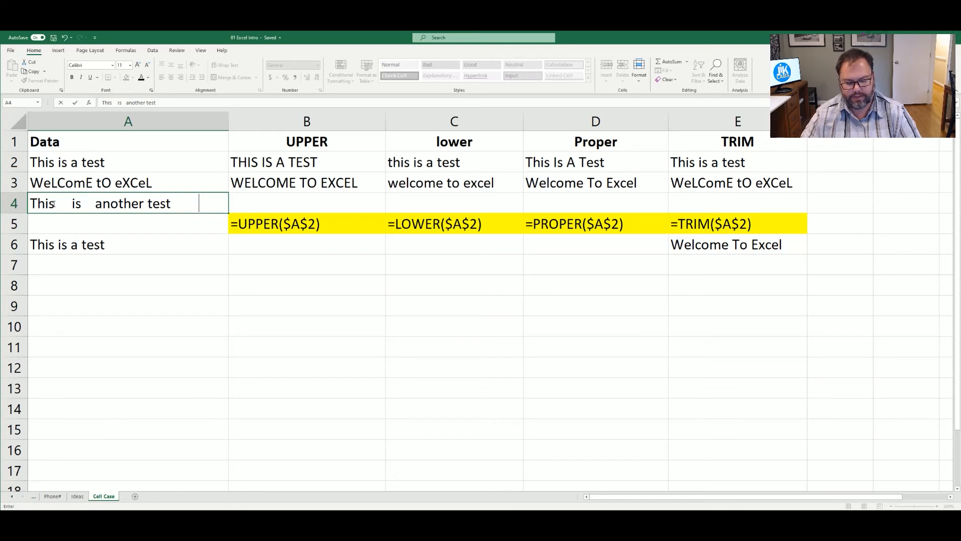
pyautogui.press('Return')
# Enter the formula =TRIM(A4) in cell E4 to remove the extra spaces from the new text.
pyautogui.press('Up')
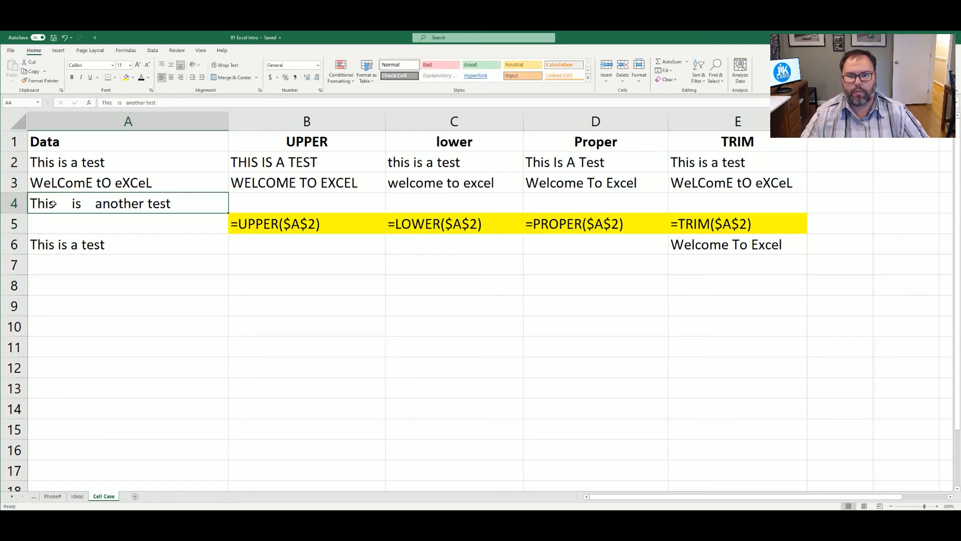
pyautogui.press('Right')
pyautogui.press('Right')
pyautogui.press('Right')
pyautogui.press('Right')
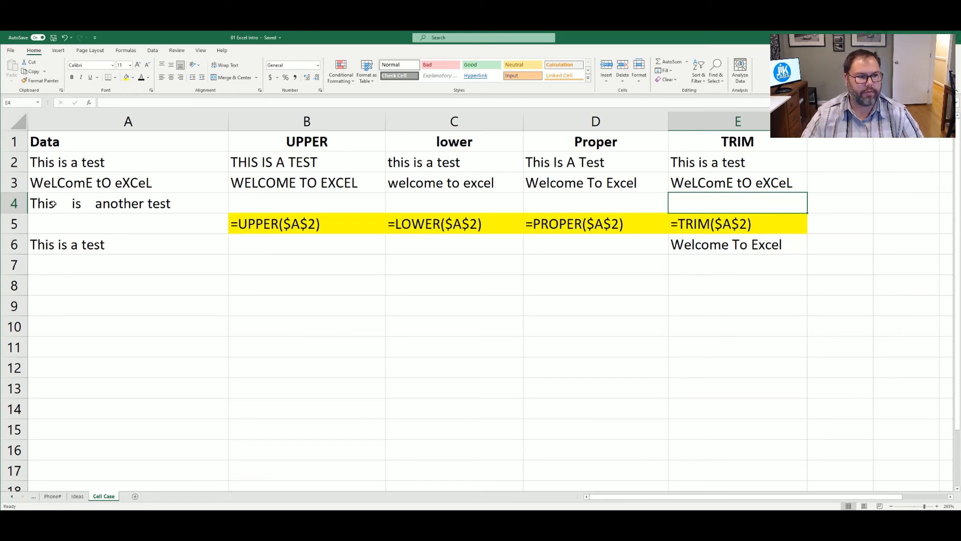
pyautogui.write('=trim')
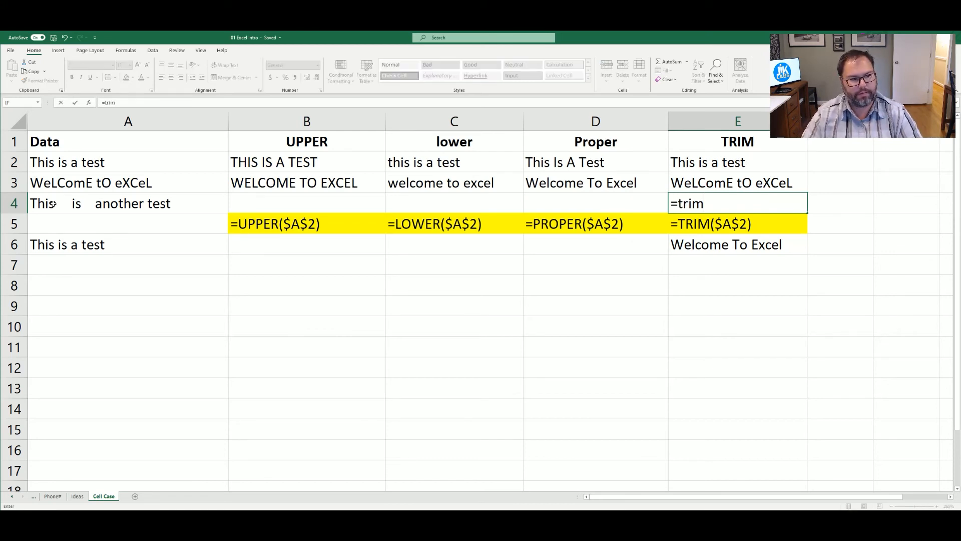
pyautogui.write('(')
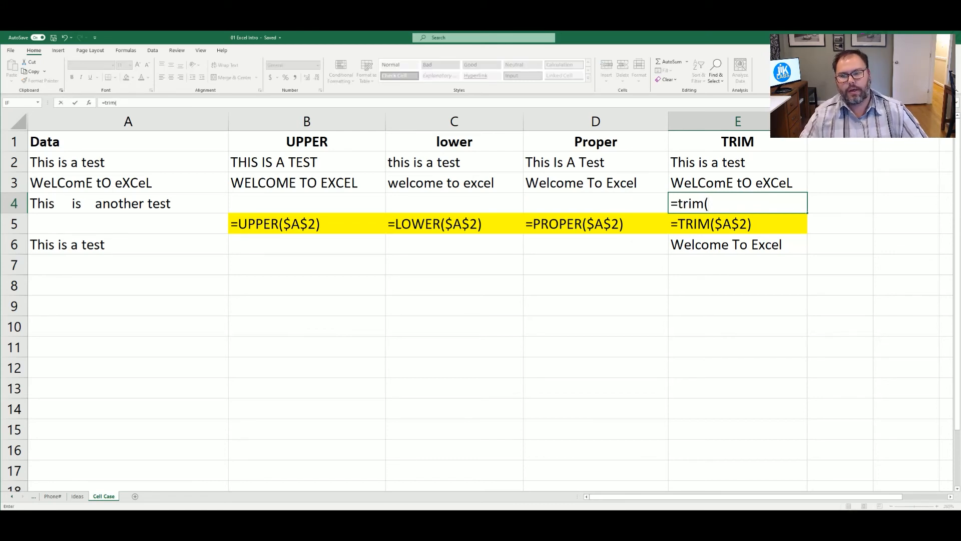
pyautogui.click(86, 203)
pyautogui.write(')')
pyautogui.press('Return')
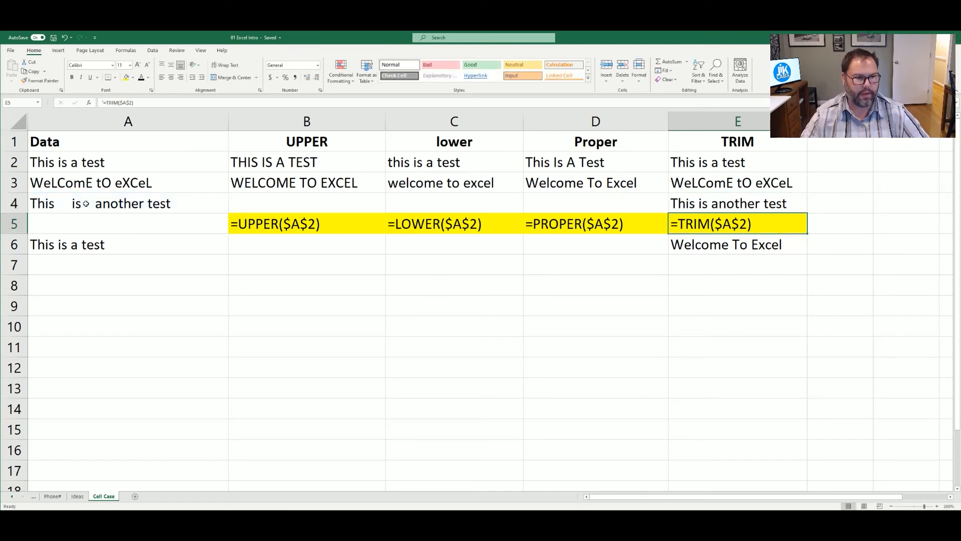